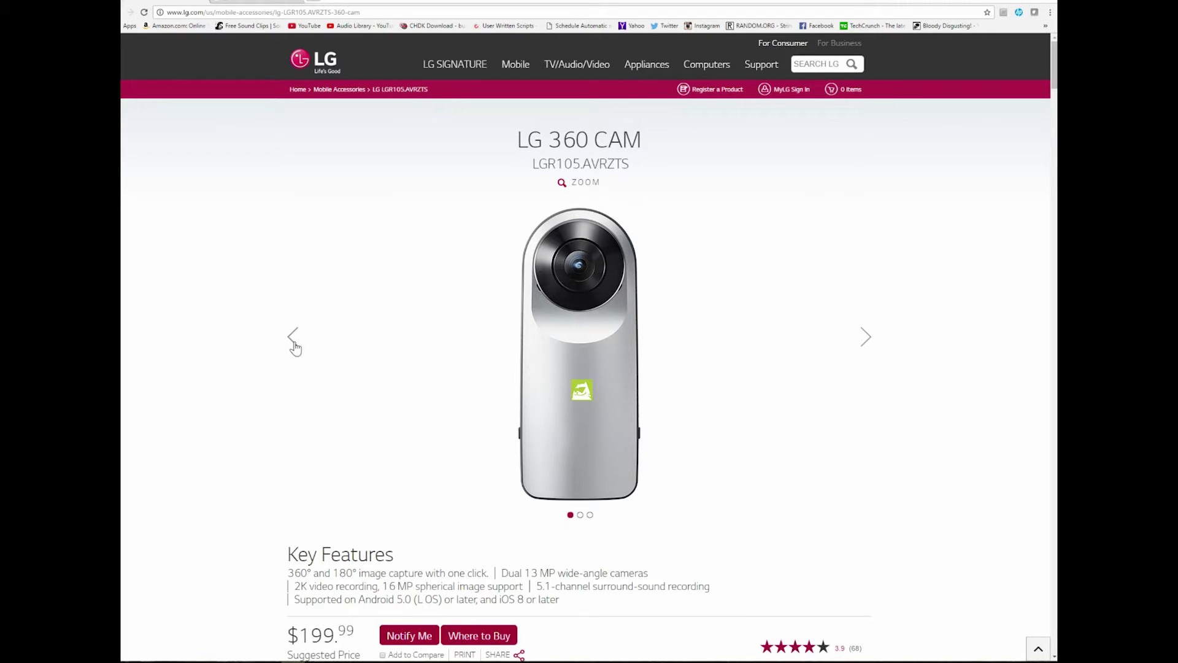
Scroll through the LG 360 CAM product page on LG.com.
scroll(248, 377, down, 1)
scroll(248, 376, down, 2)
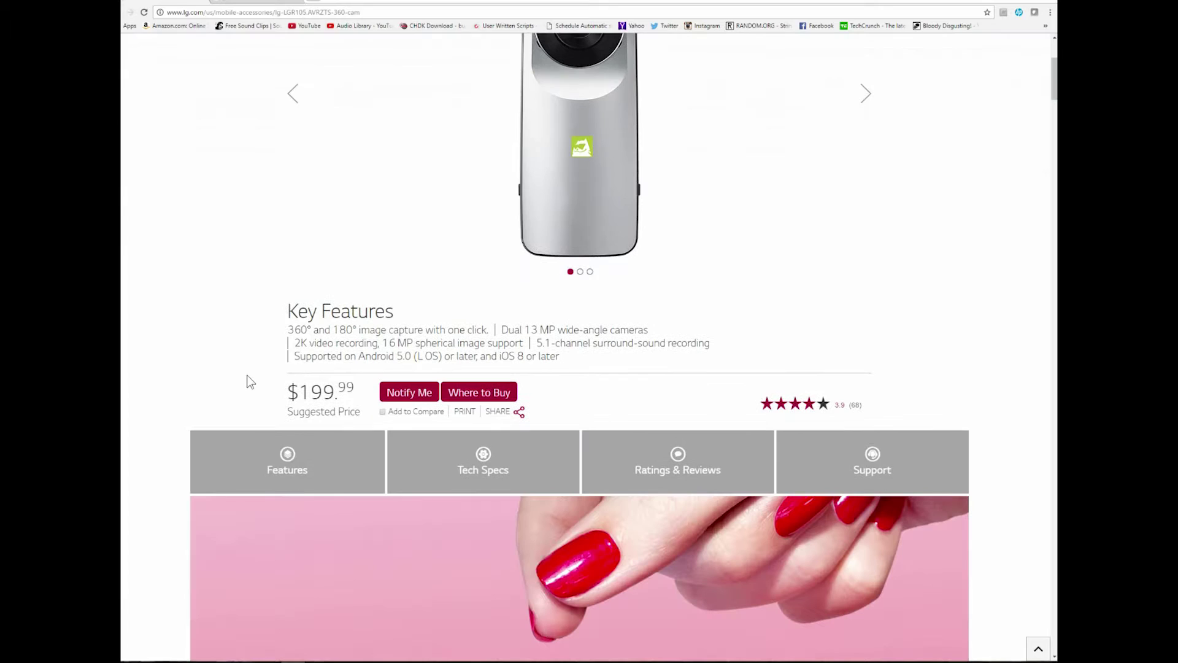
scroll(519, 280, up, 3)
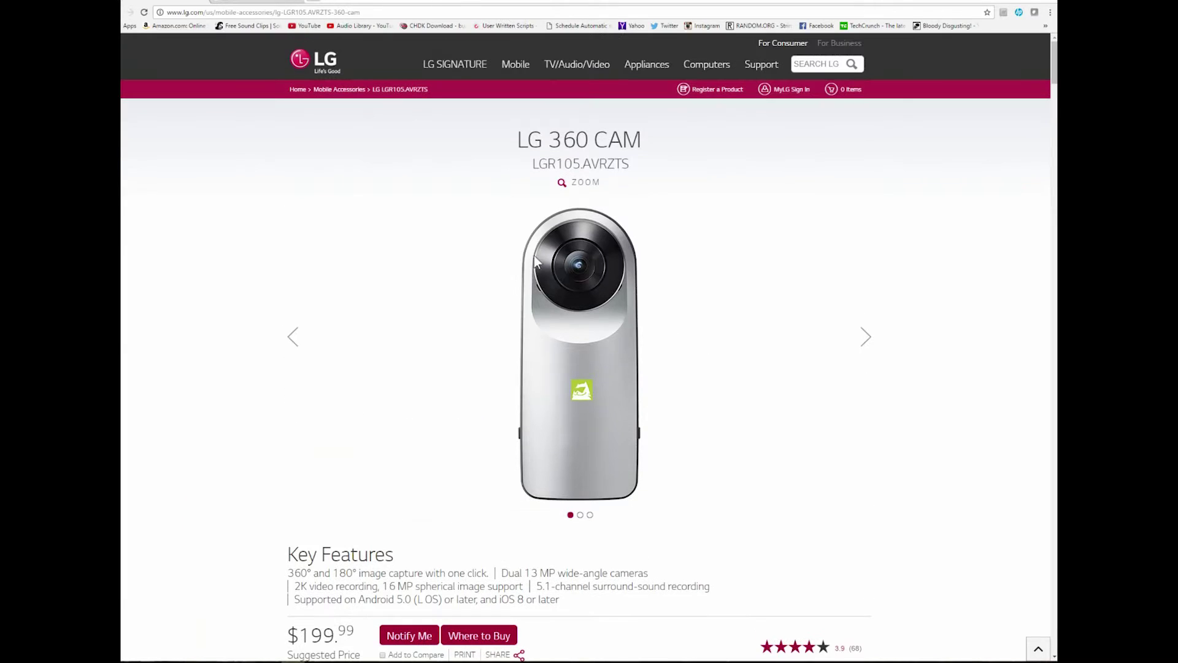
scroll(335, 382, down, 2)
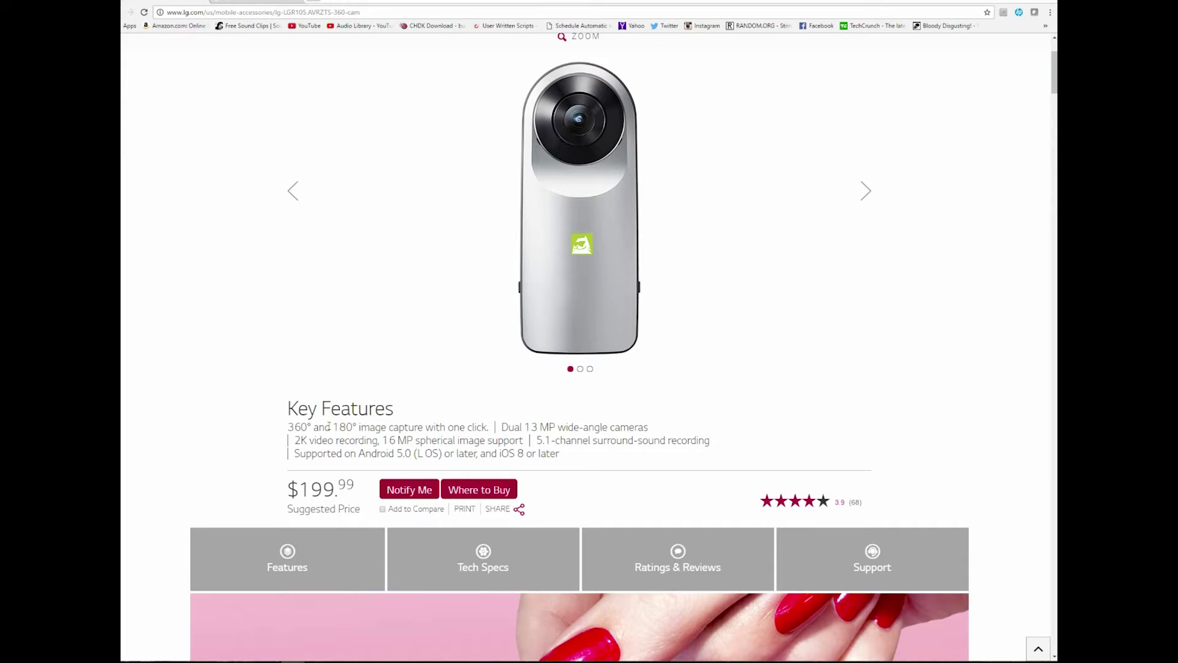
scroll(315, 300, down, 2)
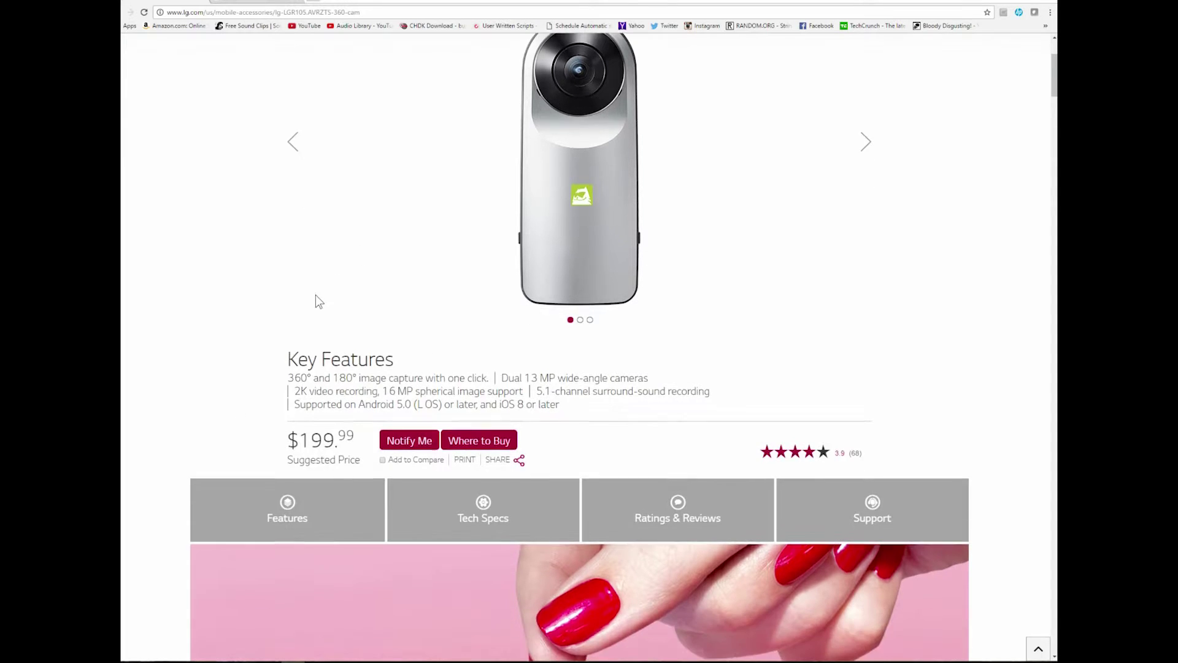
scroll(473, 219, up, 4)
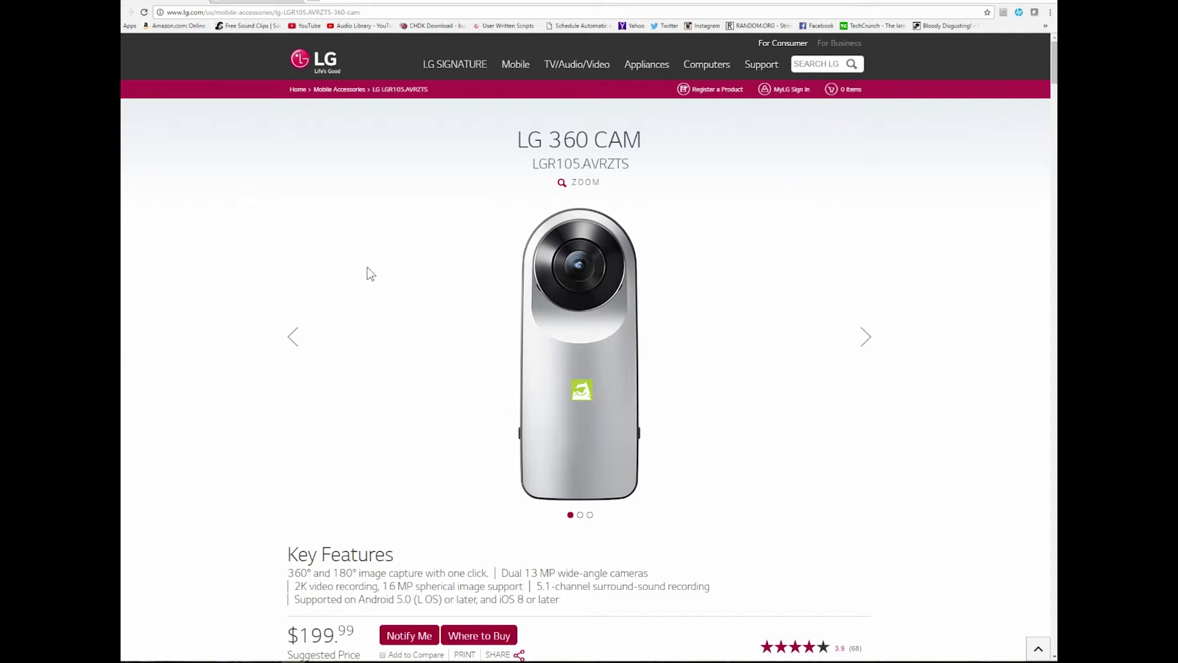
scroll(165, 348, down, 3)
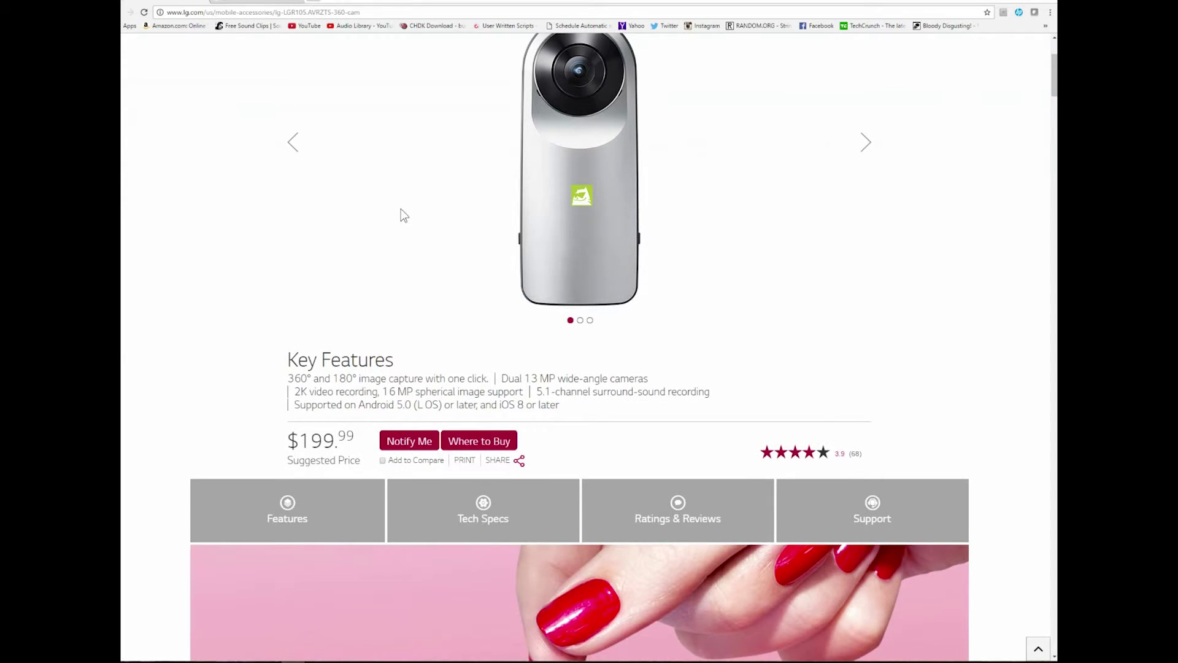
scroll(401, 210, up, 3)
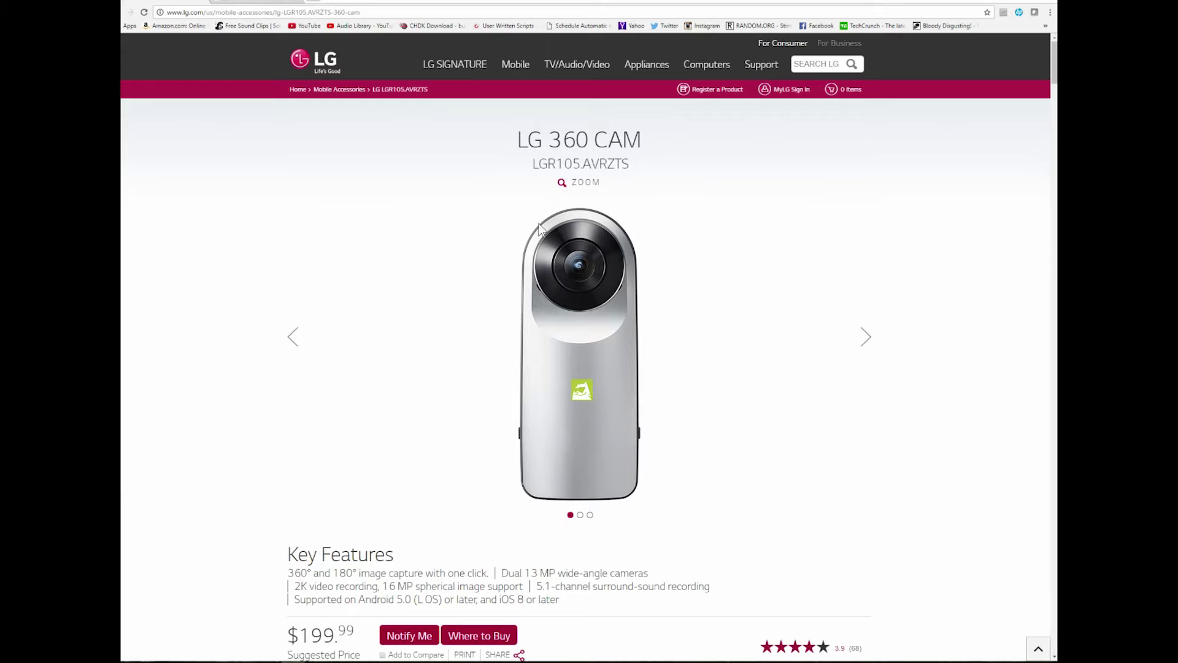
scroll(540, 227, down, 2)
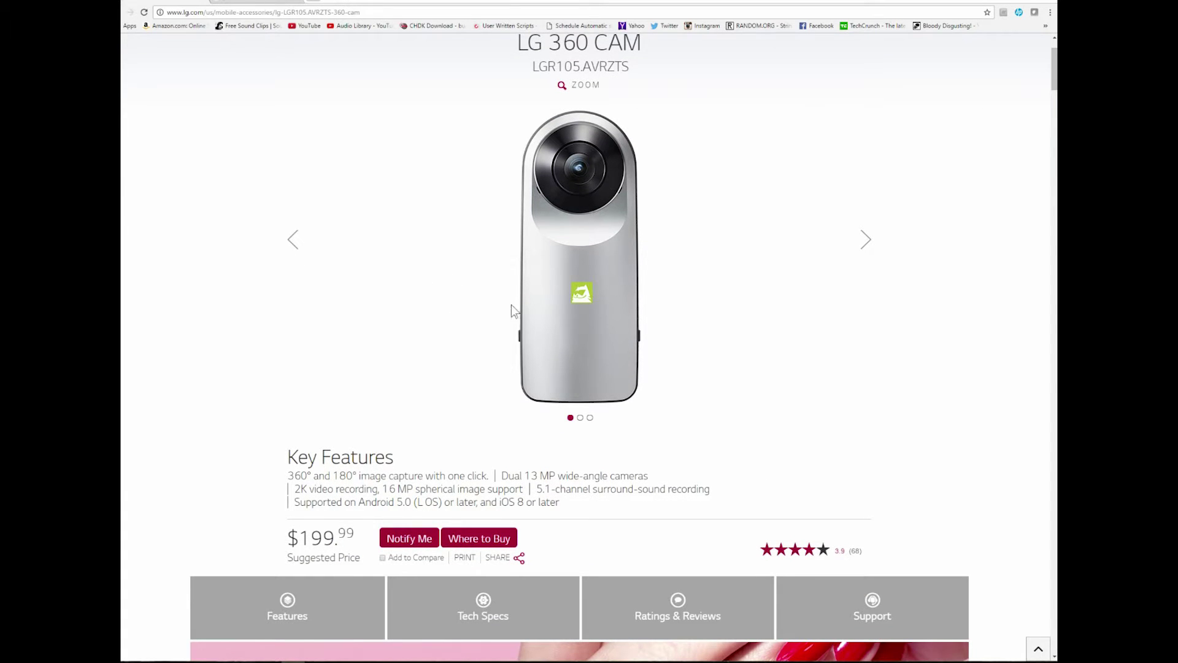
scroll(540, 305, up, 2)
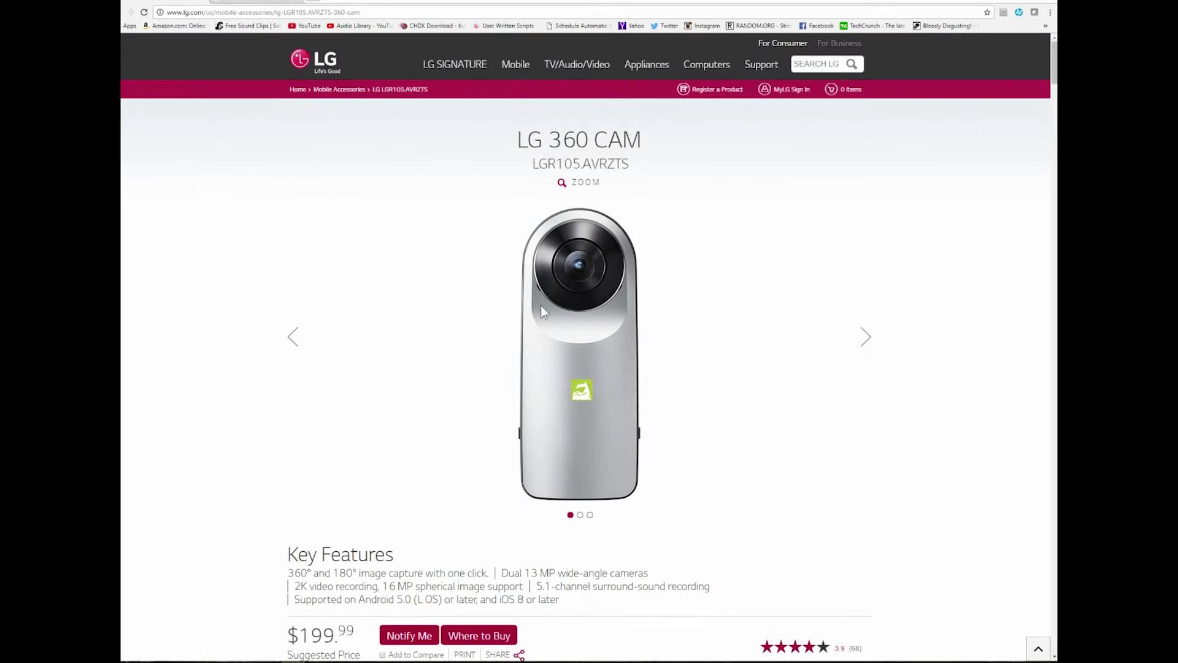
scroll(299, 459, down, 5)
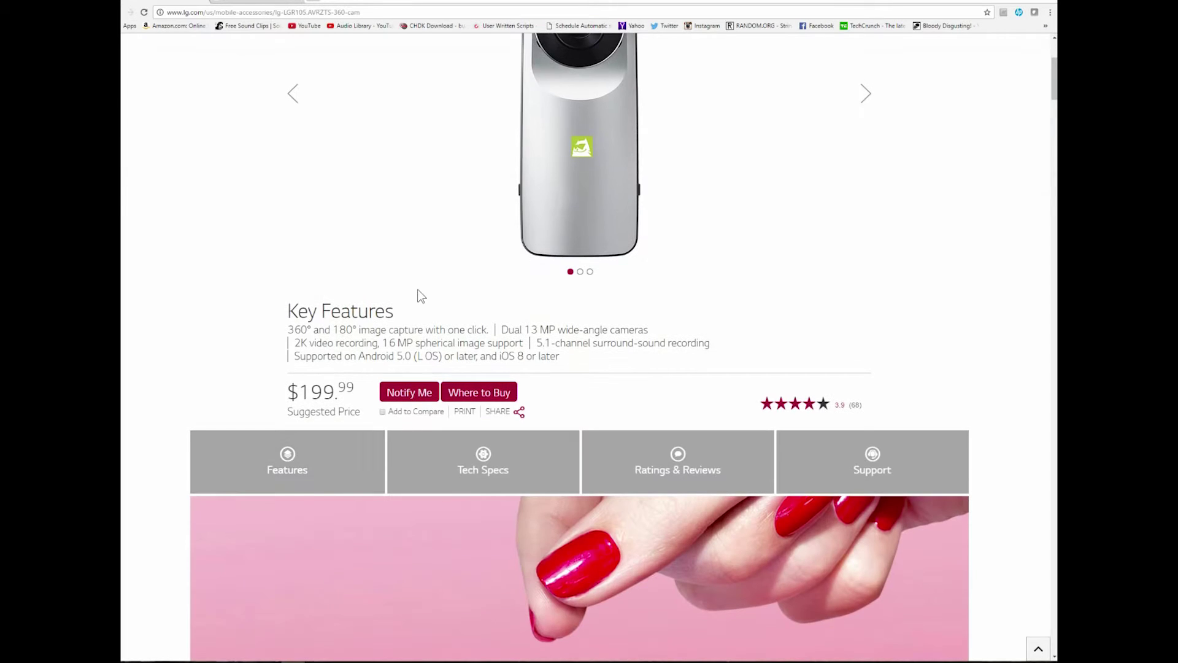
scroll(559, 392, up, 5)
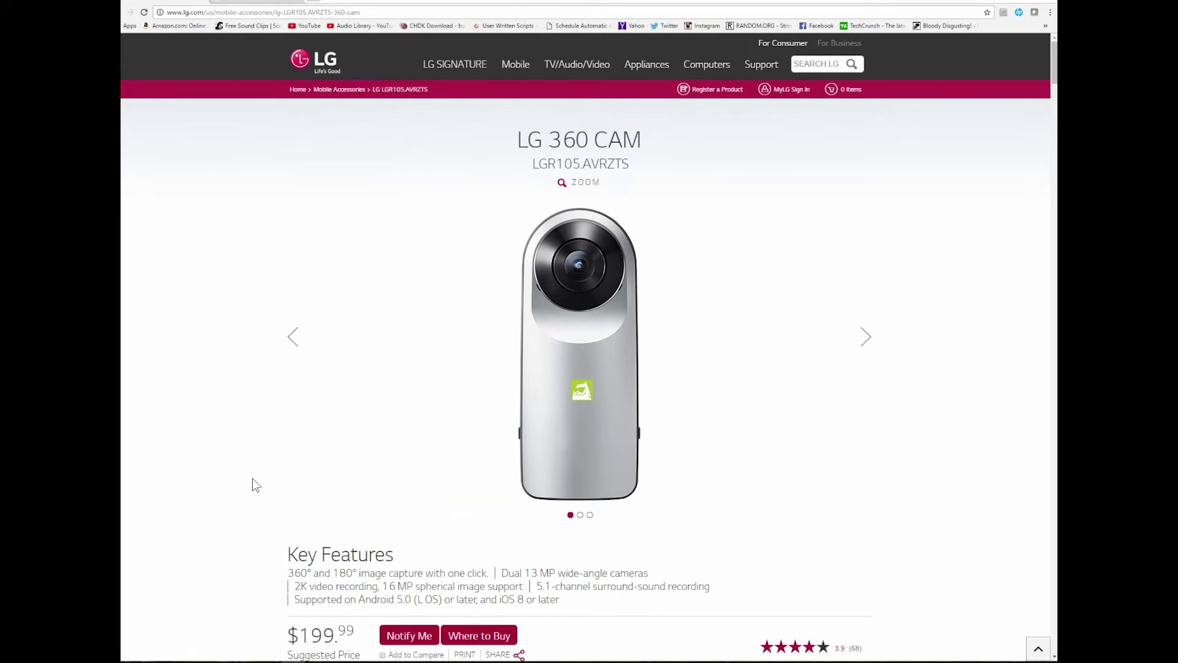
scroll(329, 536, down, 2)
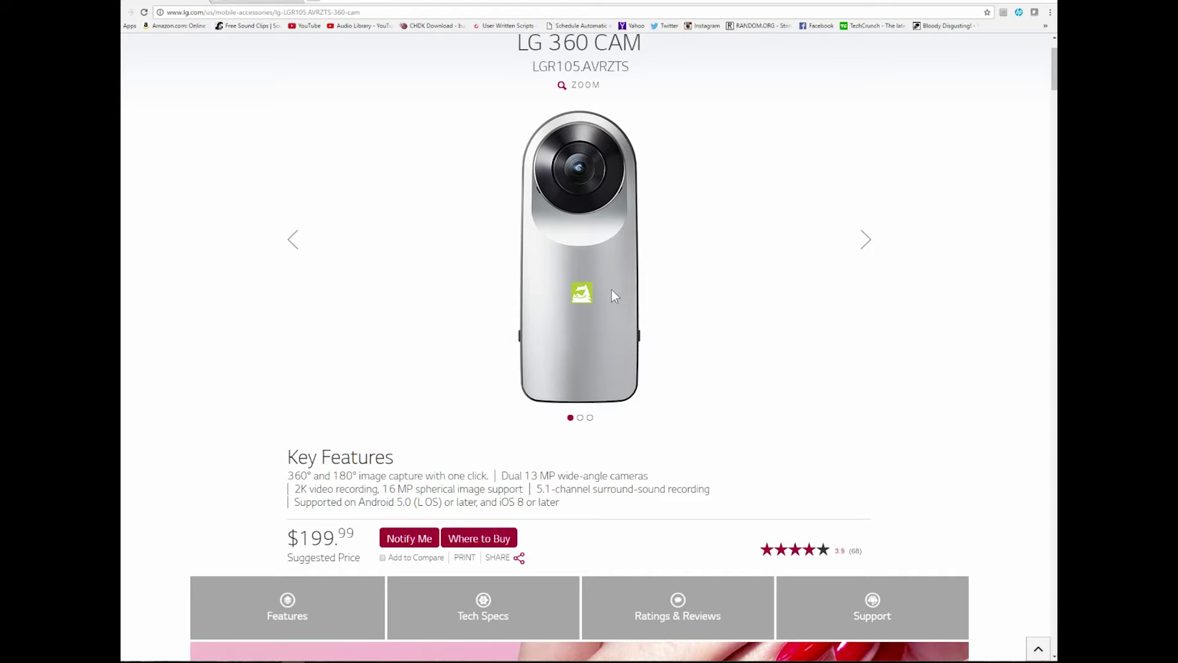
scroll(595, 344, down, 3)
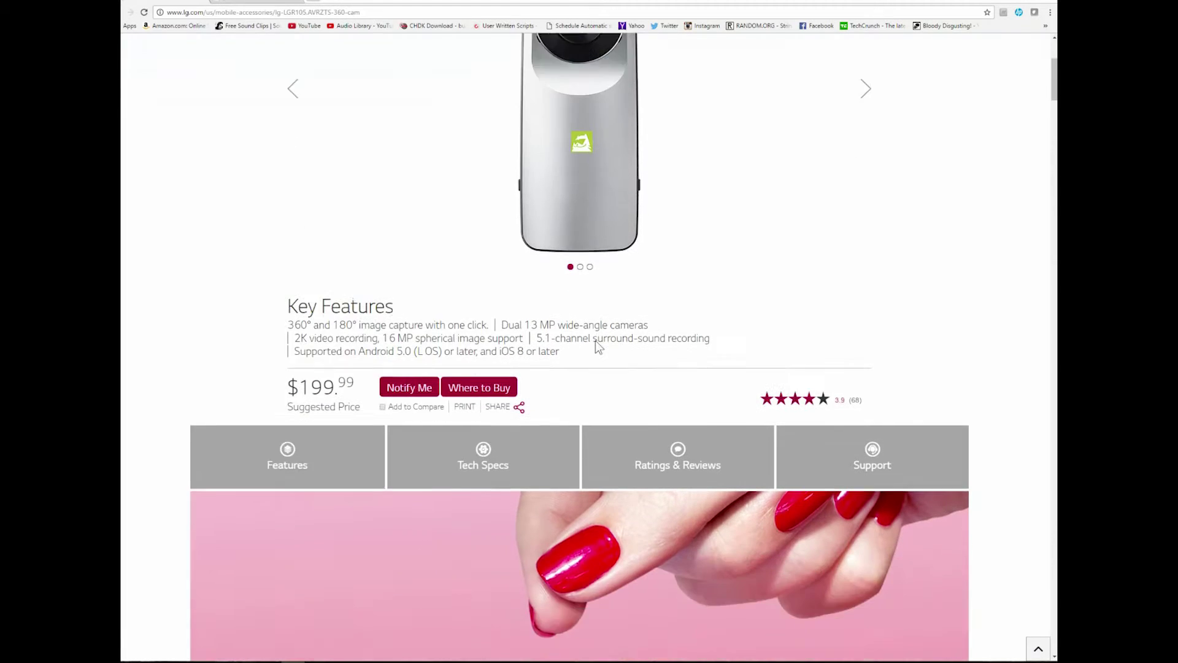
scroll(592, 286, up, 3)
scroll(592, 288, up, 1)
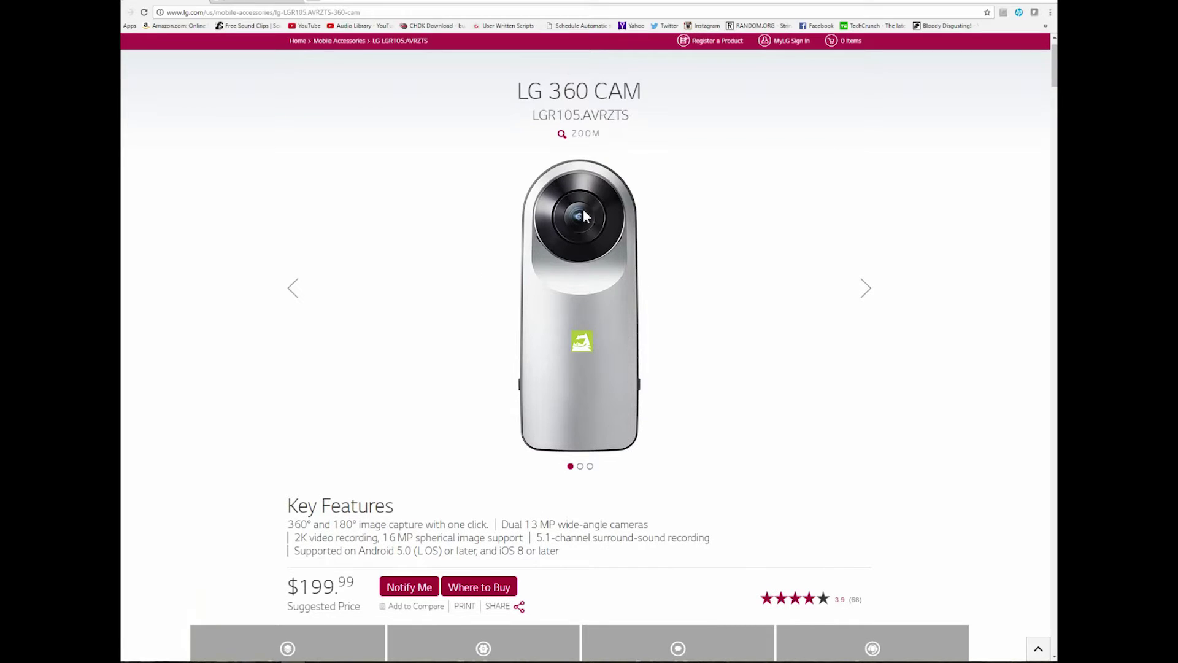
scroll(569, 395, down, 3)
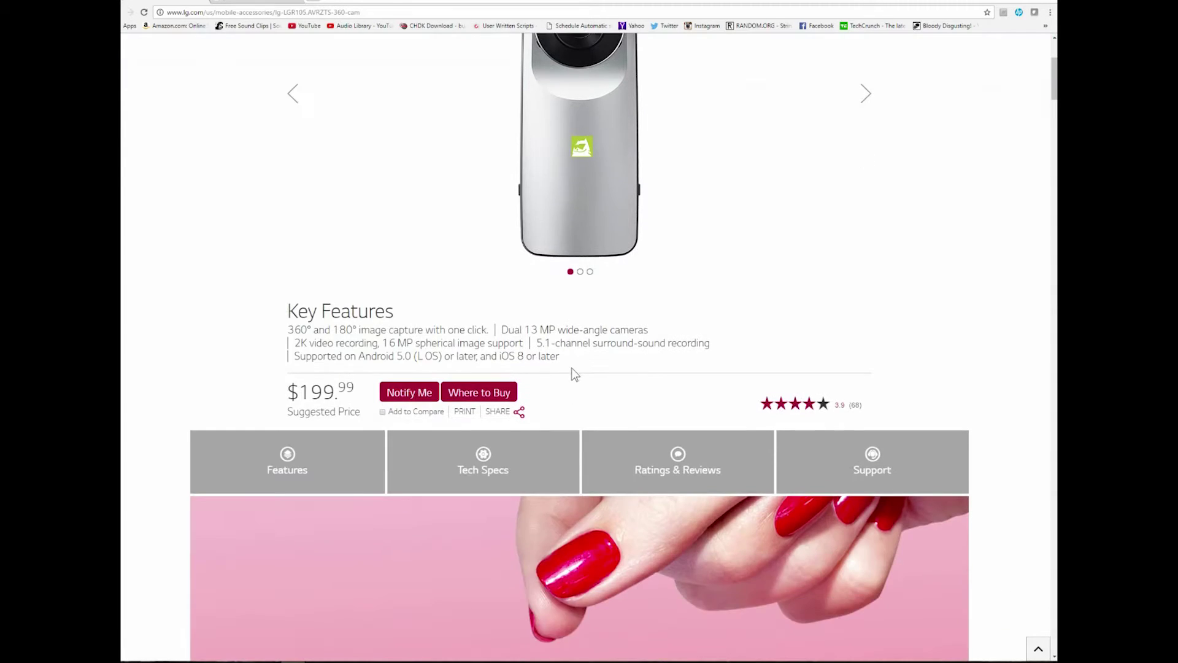
scroll(572, 367, up, 4)
scroll(599, 406, down, 5)
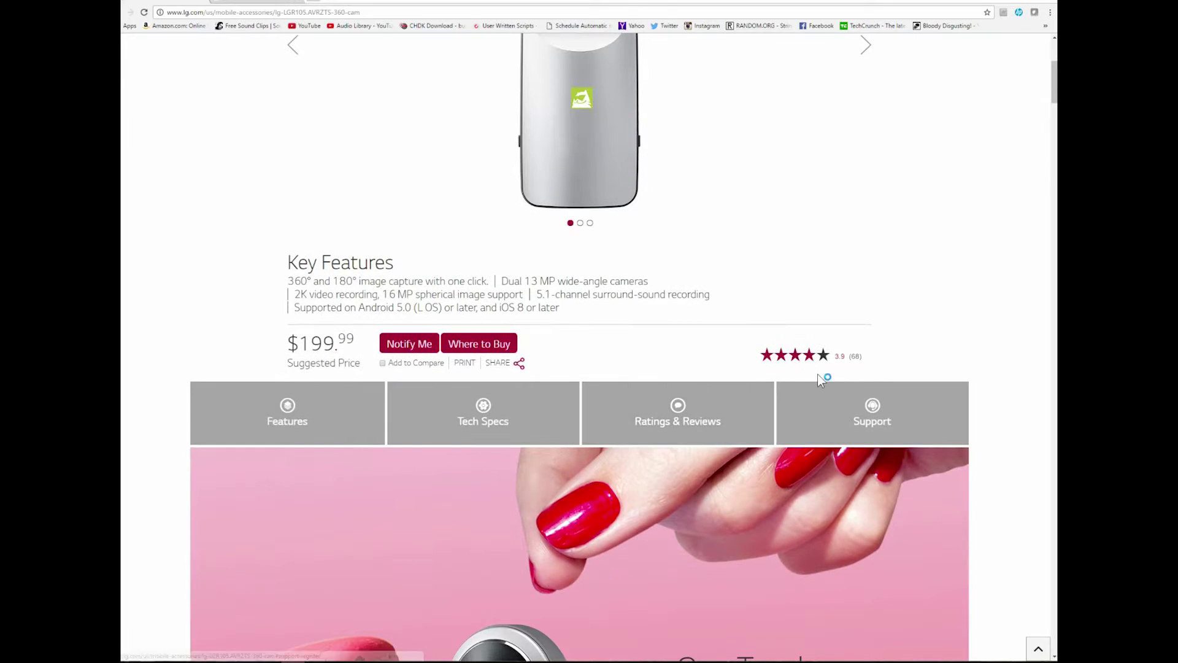
Open the 360 CAM's Manuals and Downloads page and scroll to Software, Firmware & Drivers.
click(898, 424)
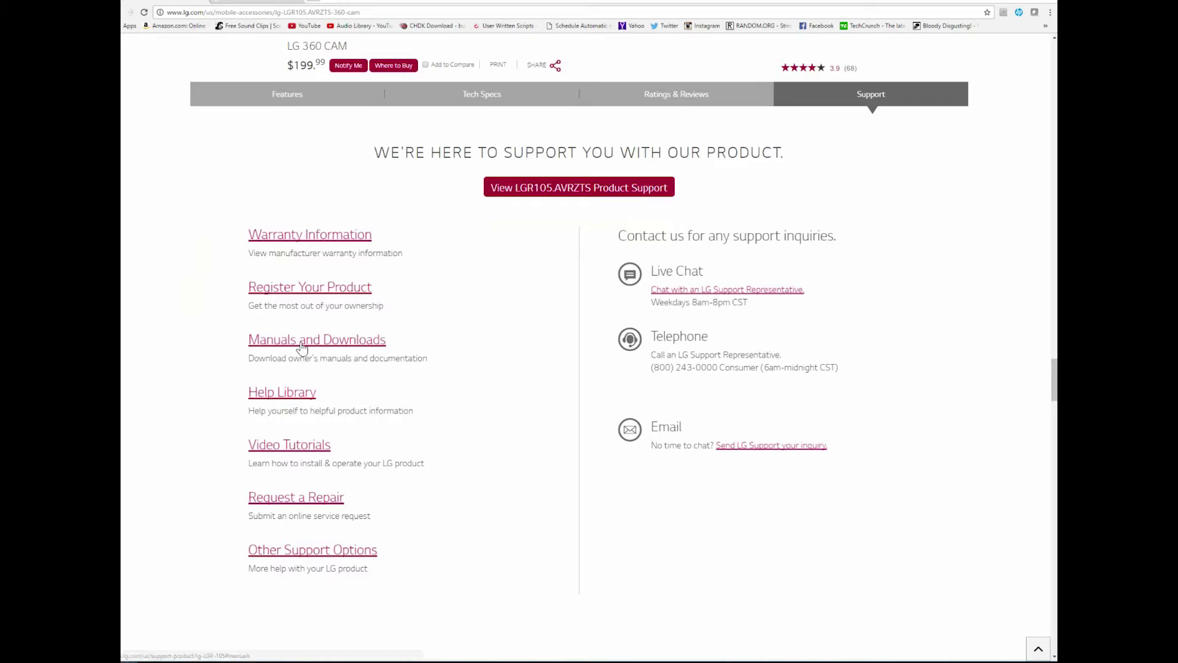
click(302, 346)
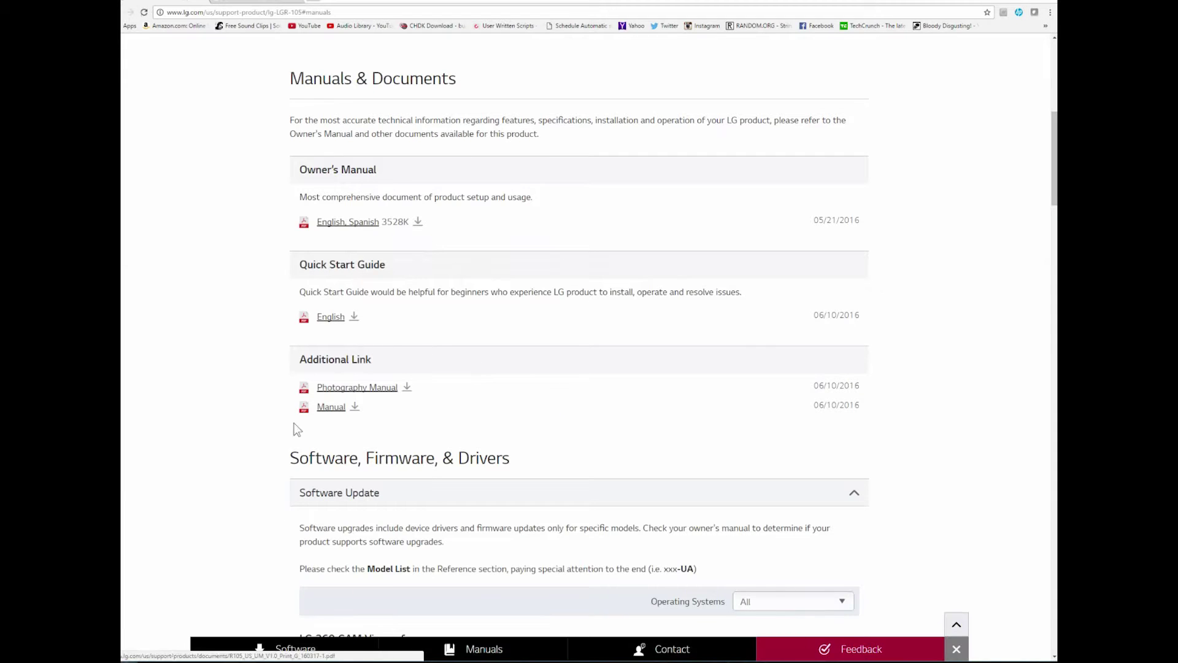
scroll(276, 400, down, 3)
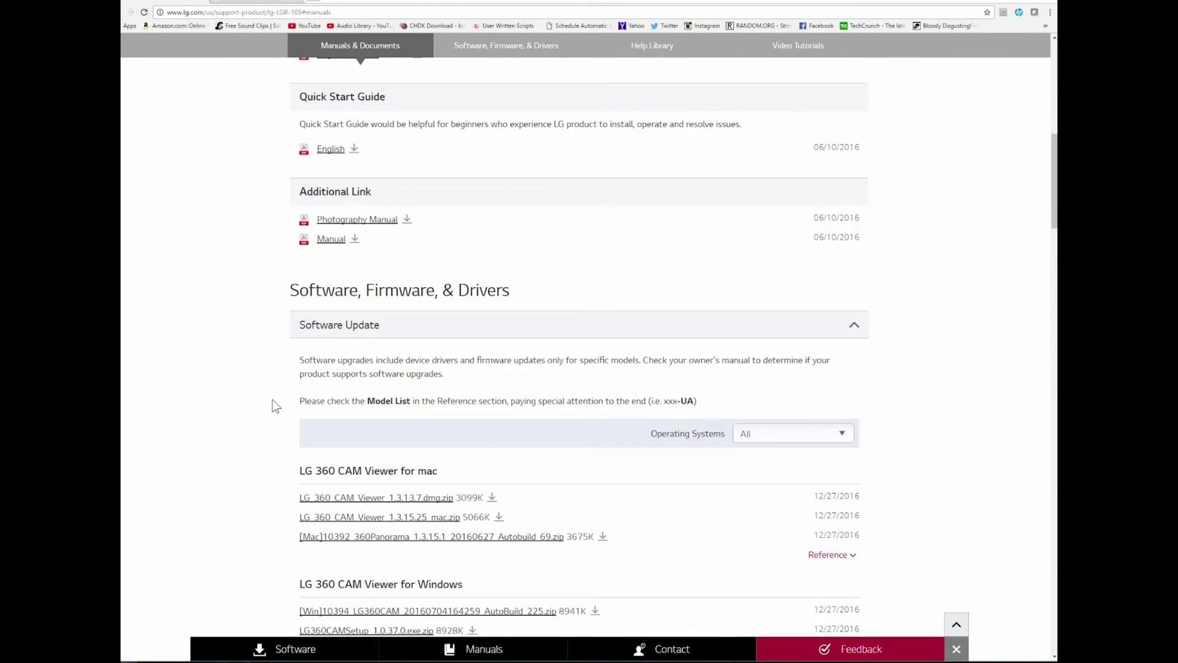
scroll(318, 425, down, 1)
scroll(301, 396, down, 1)
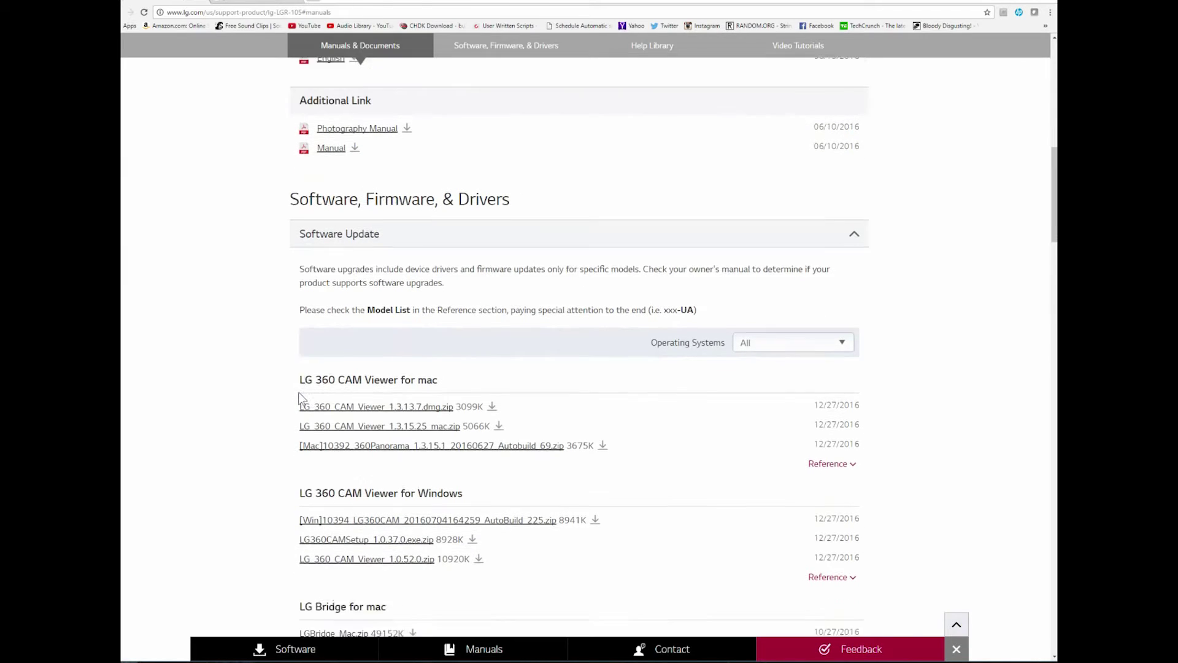
scroll(301, 398, down, 1)
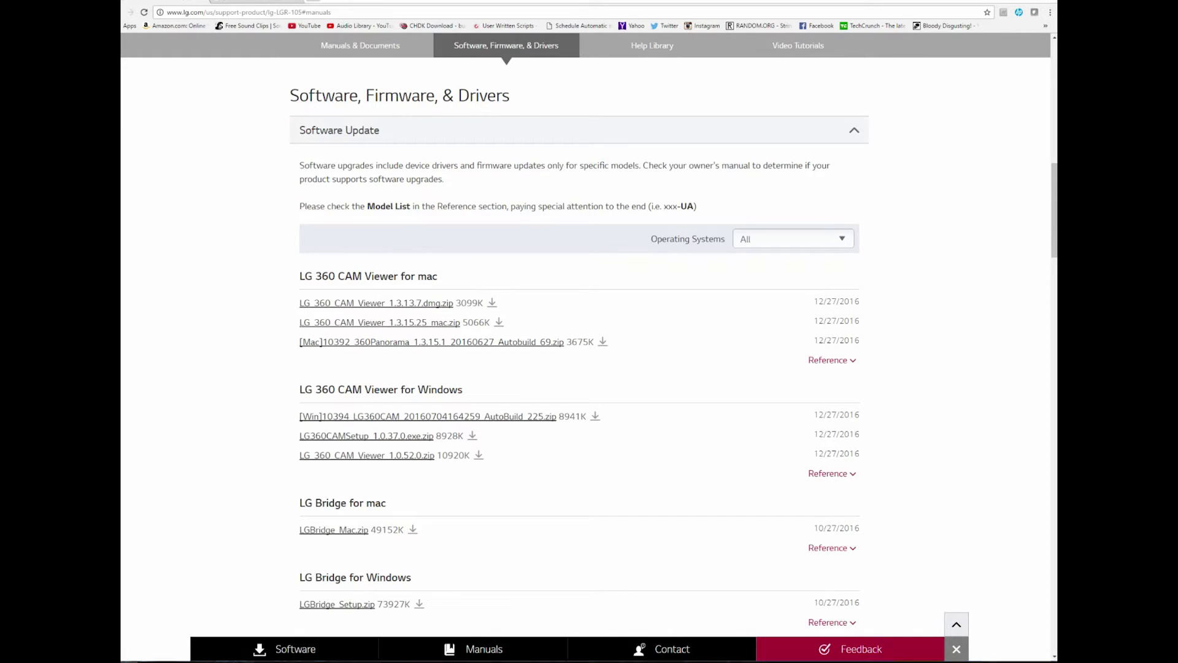
drag(552, 273, 534, 289)
Play 20161220_150853 from the Dec 2016 folder in Movies & TV.
key(alt+Tab)
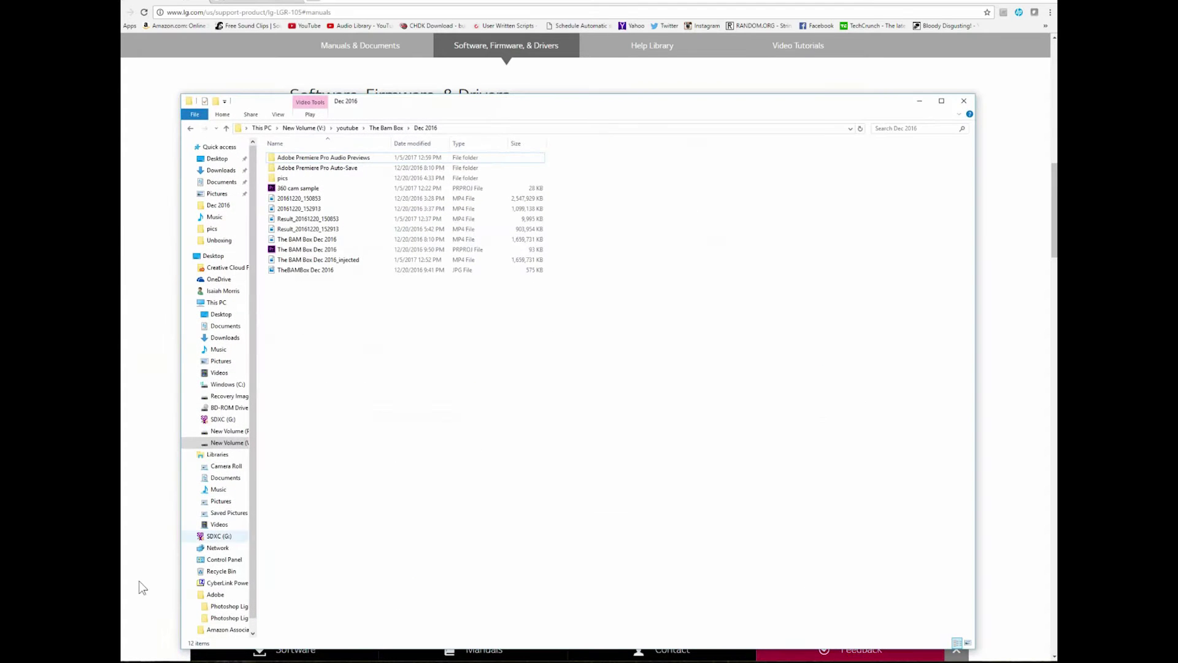
click(323, 203)
double_click(323, 202)
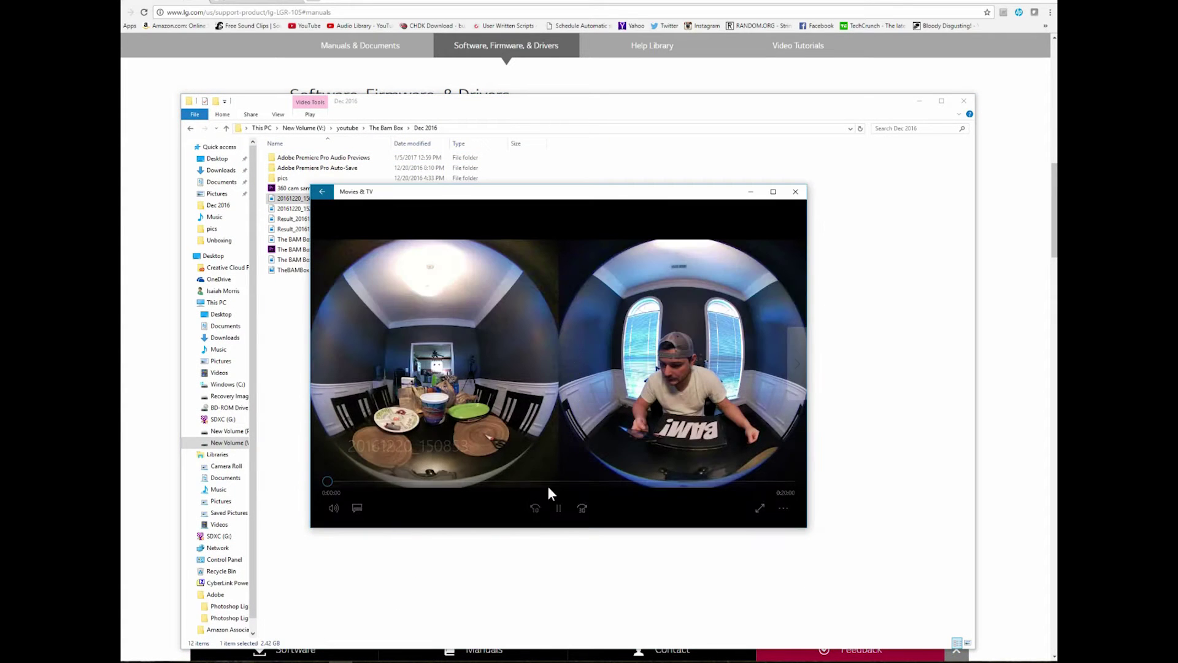
Pause the dual-fisheye clip, scrub ahead, and stop it at 0:10.
click(559, 509)
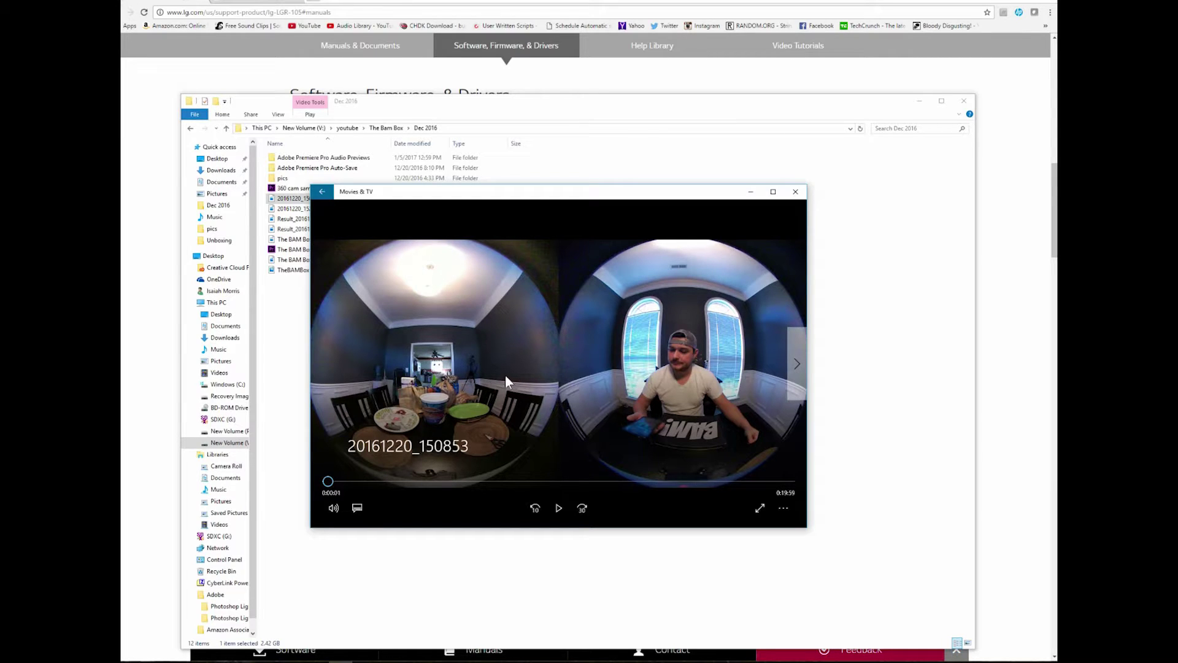
click(558, 507)
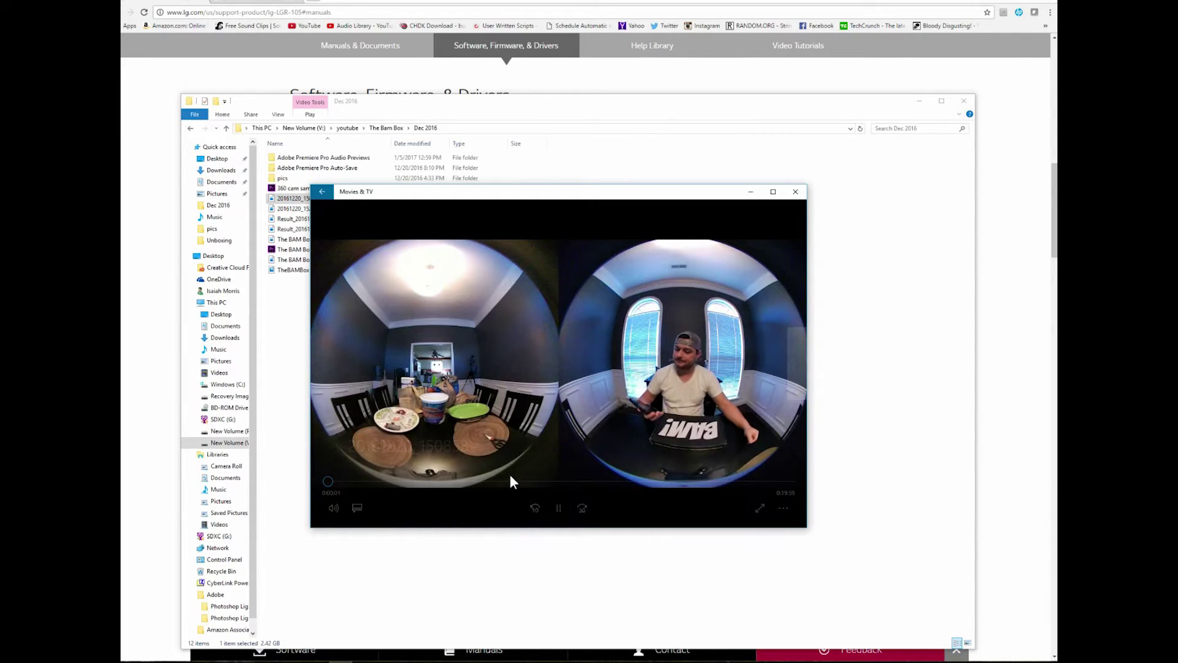
drag(513, 482, 558, 482)
click(558, 509)
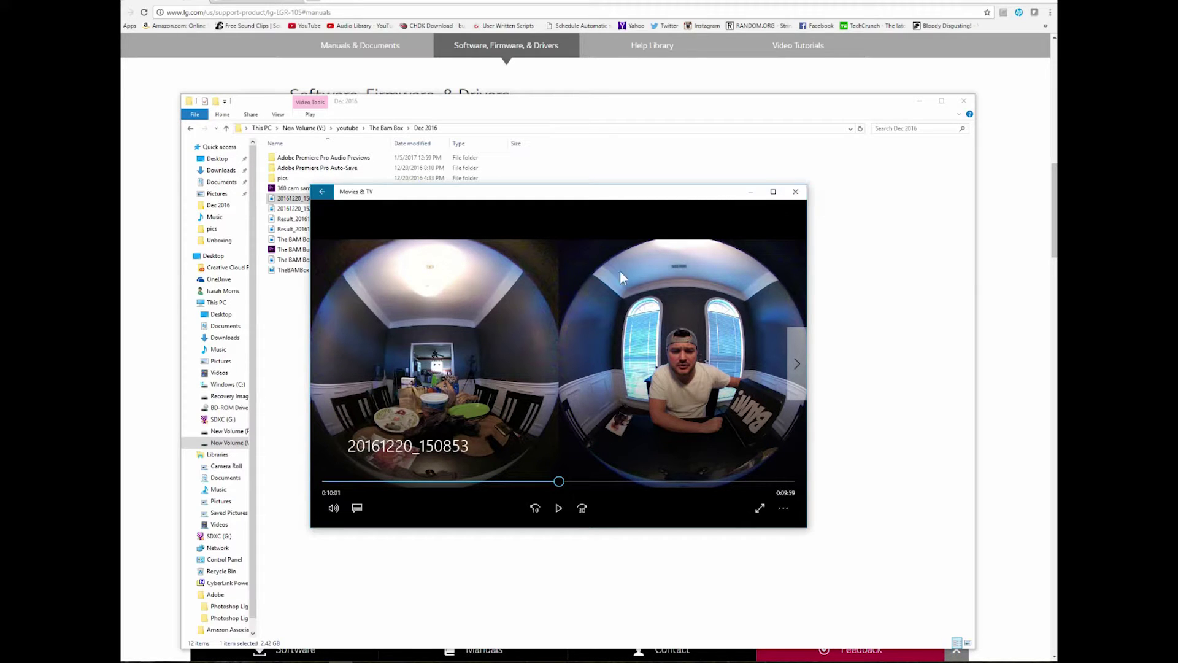
Close Movies & TV, load 20161220_150853.mp4 into LG 360 CAM Viewer, then close the viewer.
click(797, 192)
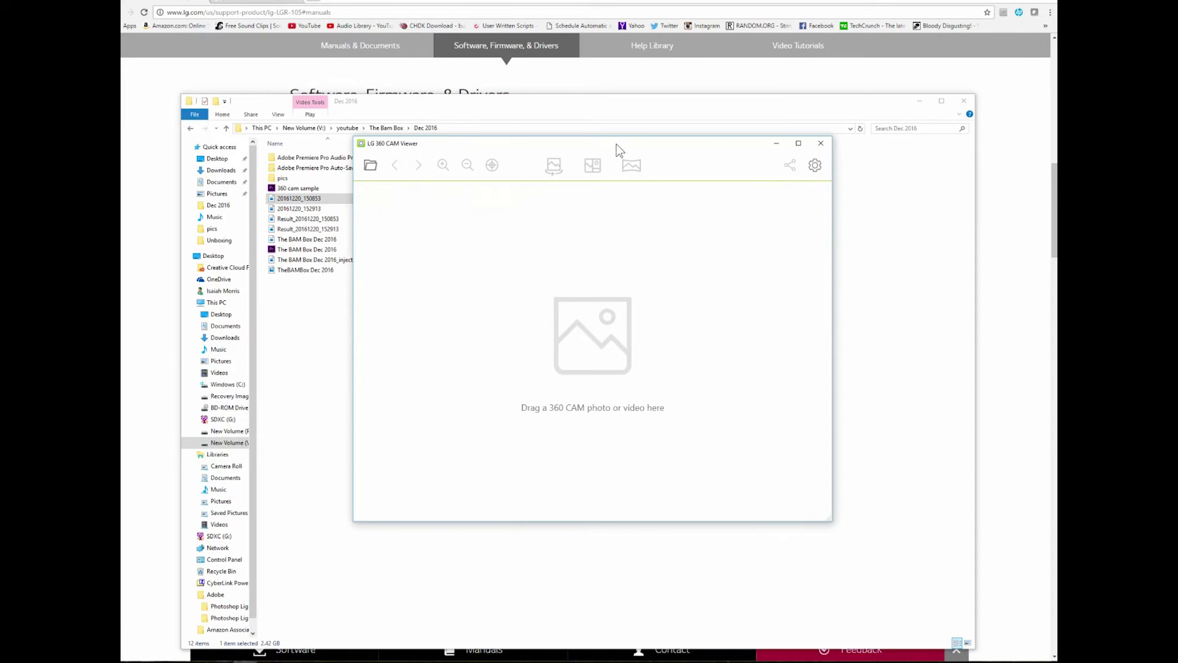
click(370, 167)
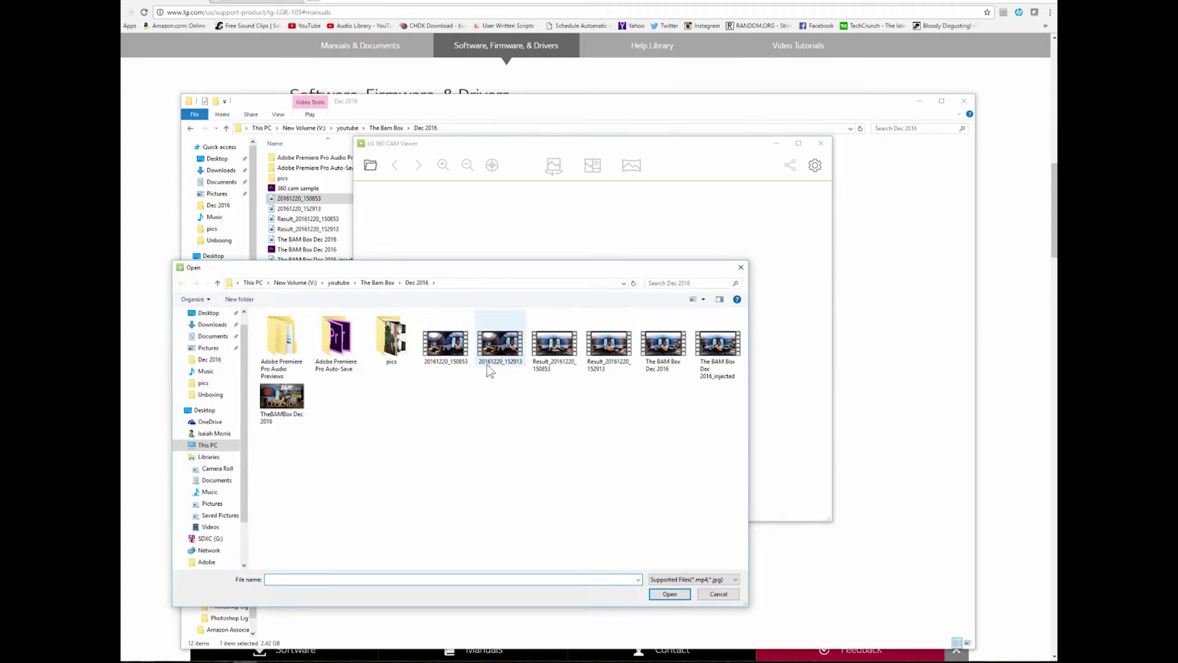
click(448, 355)
double_click(447, 357)
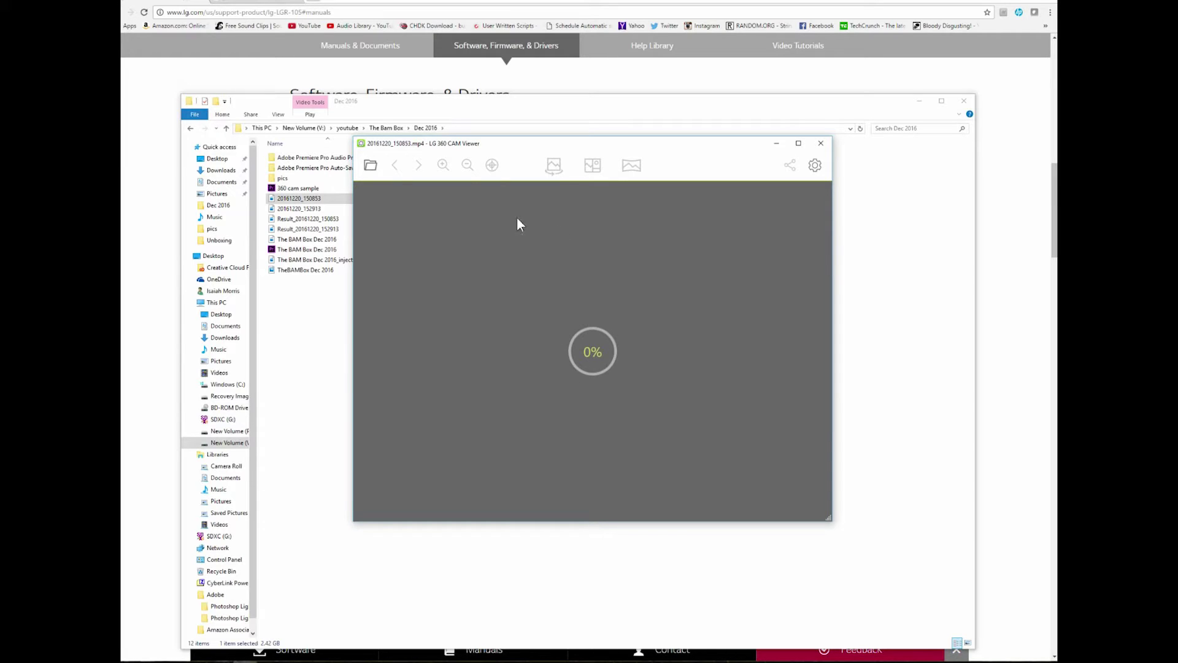
click(821, 143)
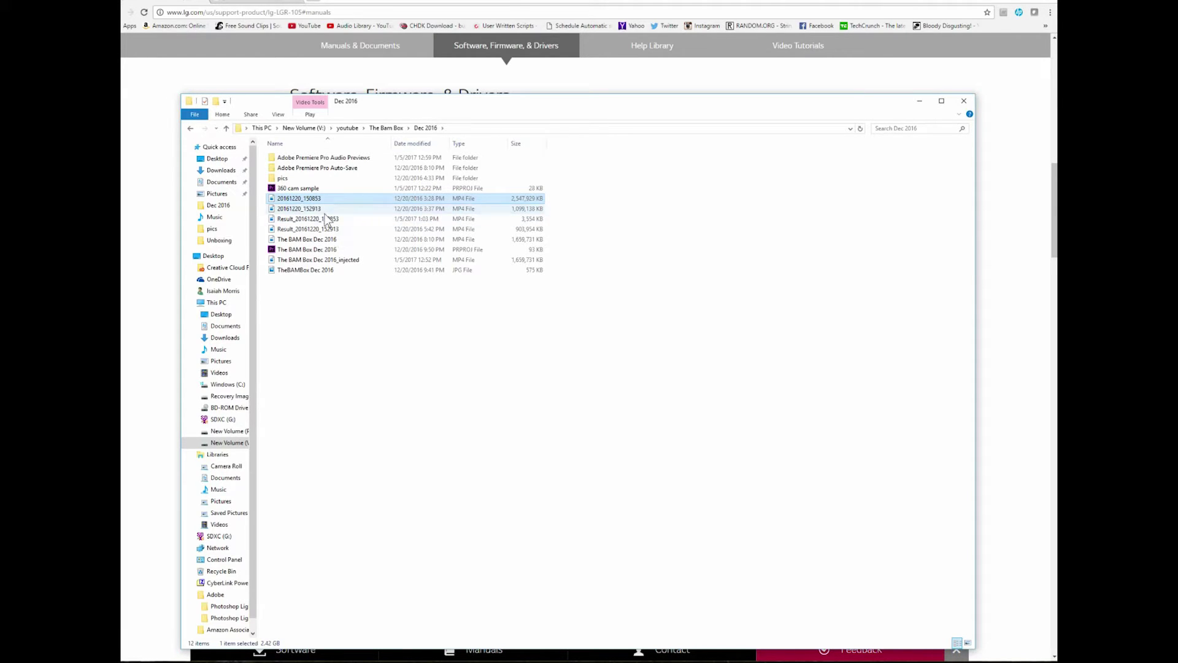
Play the stitched Result_20161220_150853 clip in Movies & TV, pause it, and close the player.
click(300, 221)
double_click(302, 222)
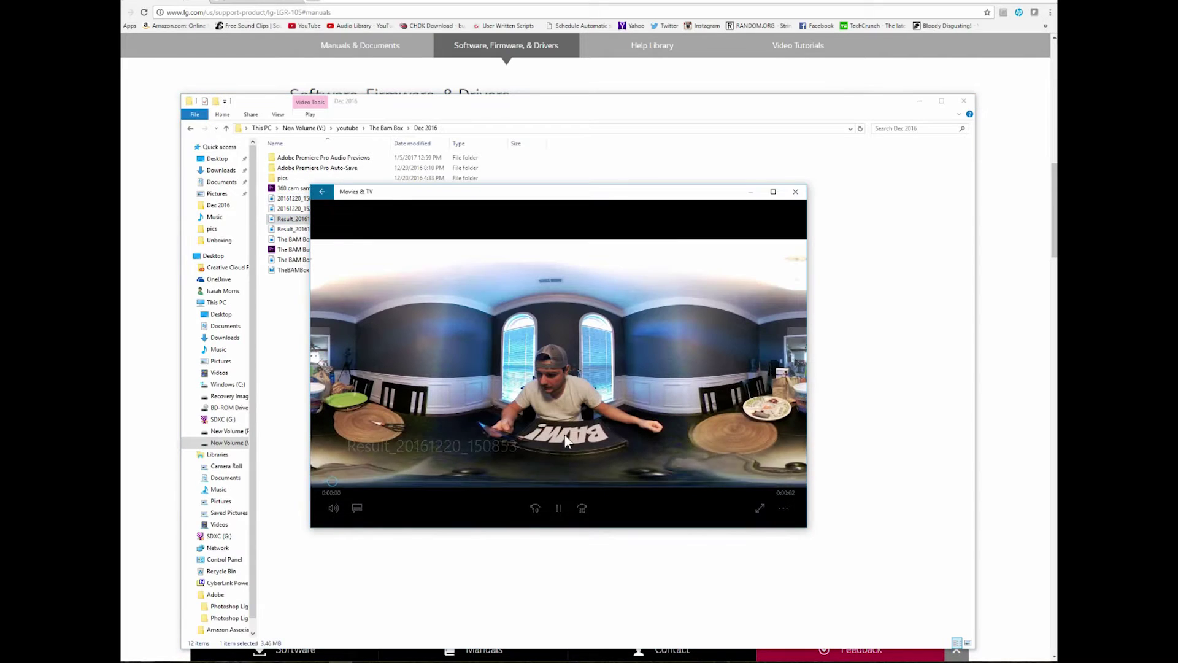
click(554, 510)
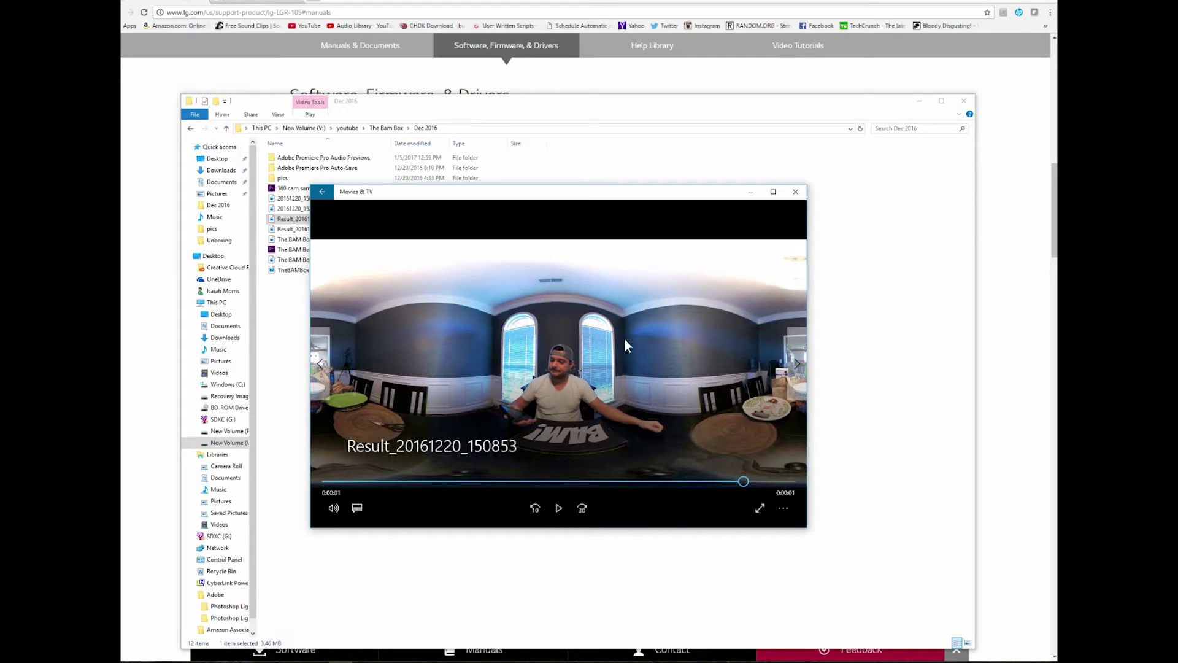
click(797, 193)
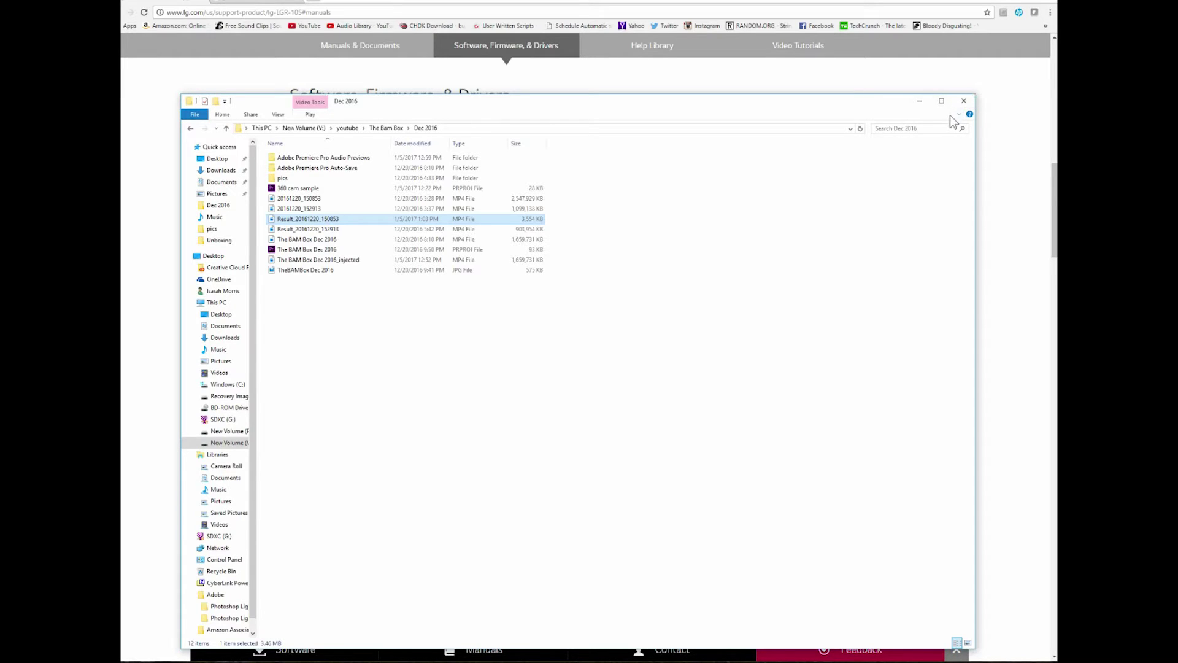
Minimize File Explorer and switch to the Google results for the 360 metadata injector.
click(919, 100)
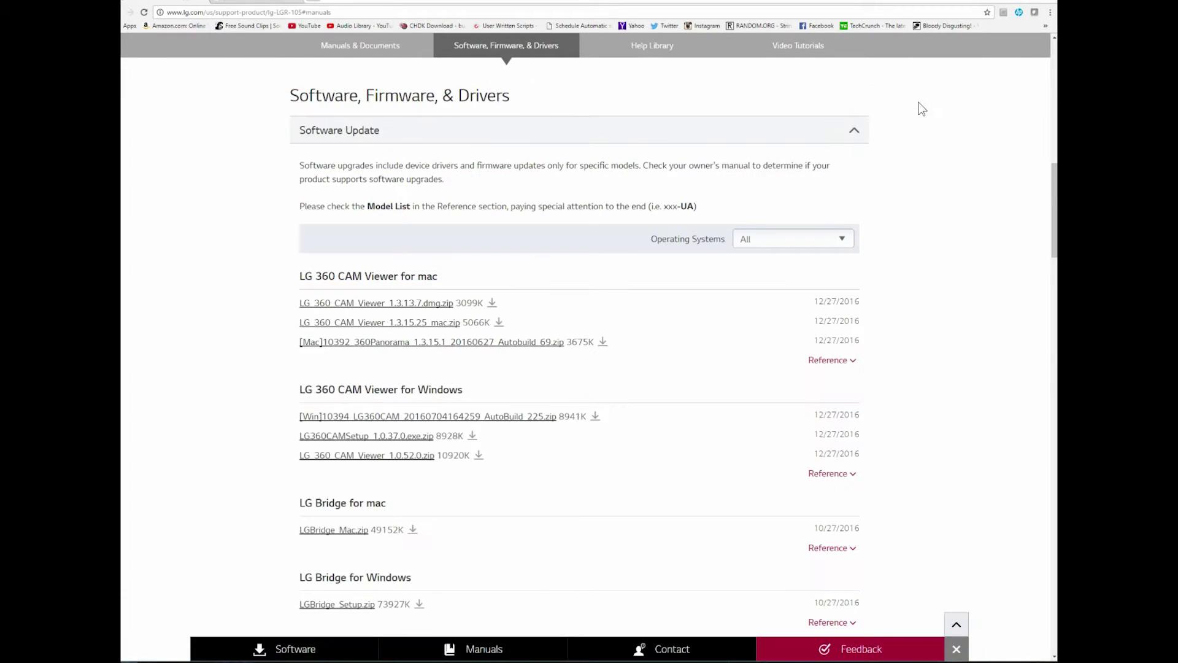
click(248, 3)
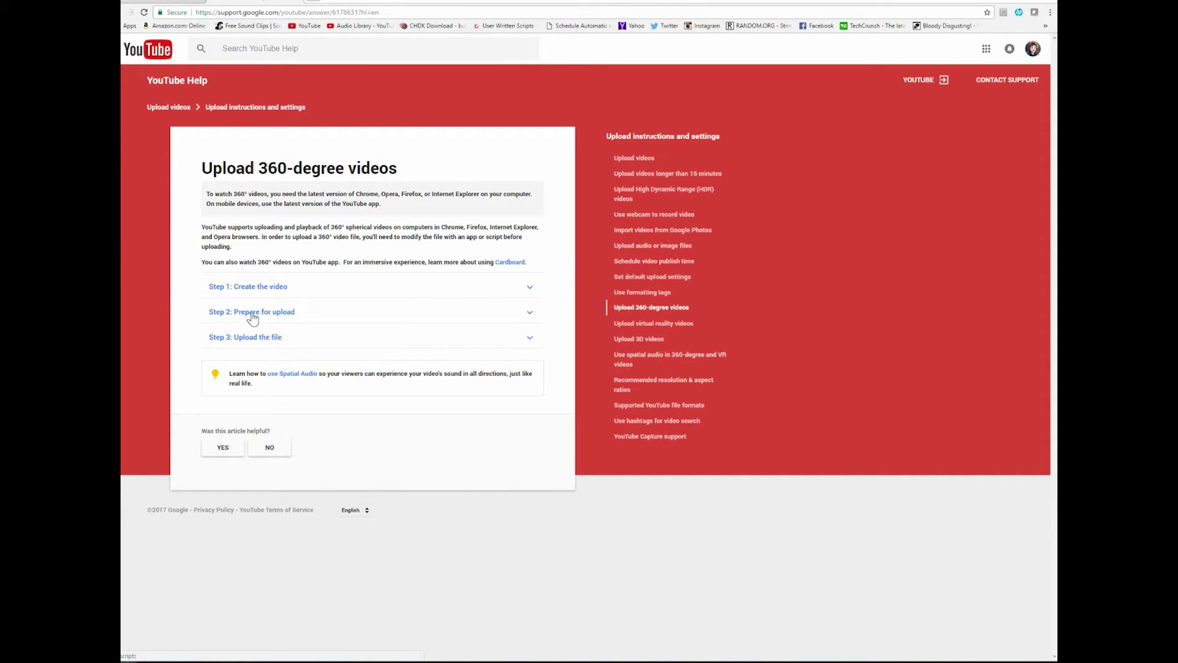
Expand the 'Step 2: Prepare for upload' section of the YouTube Help article.
click(523, 314)
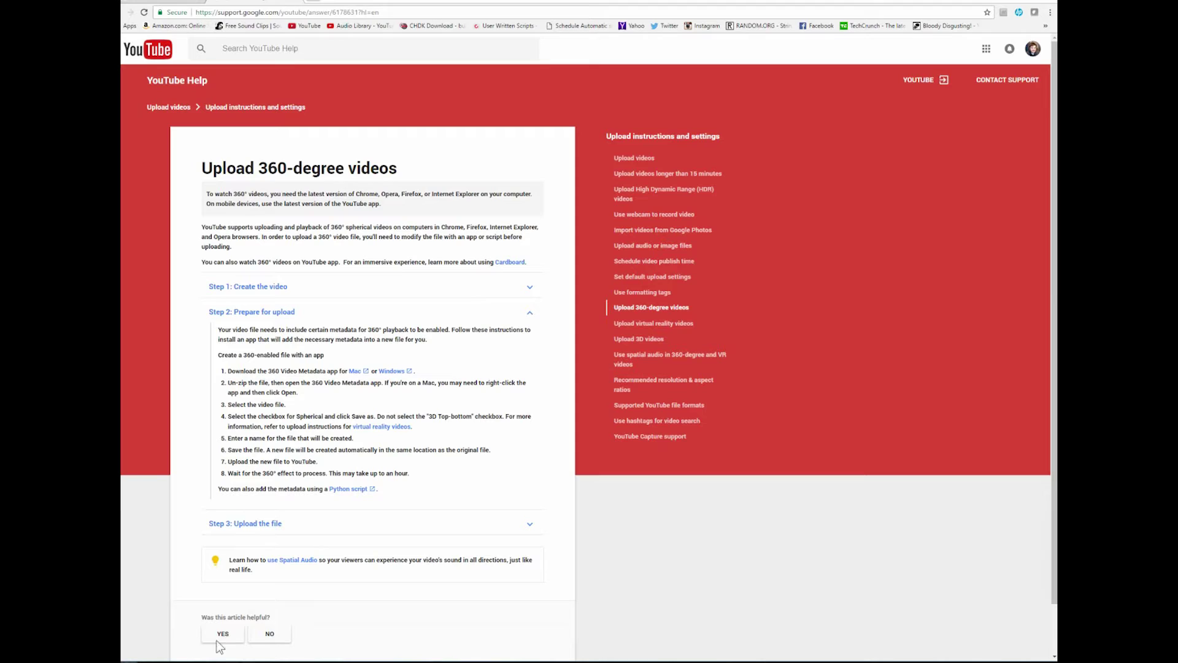
Import Result_20161220_150853 into Premiere and drag it onto the timeline as a new sequence.
mouse_move(316, 662)
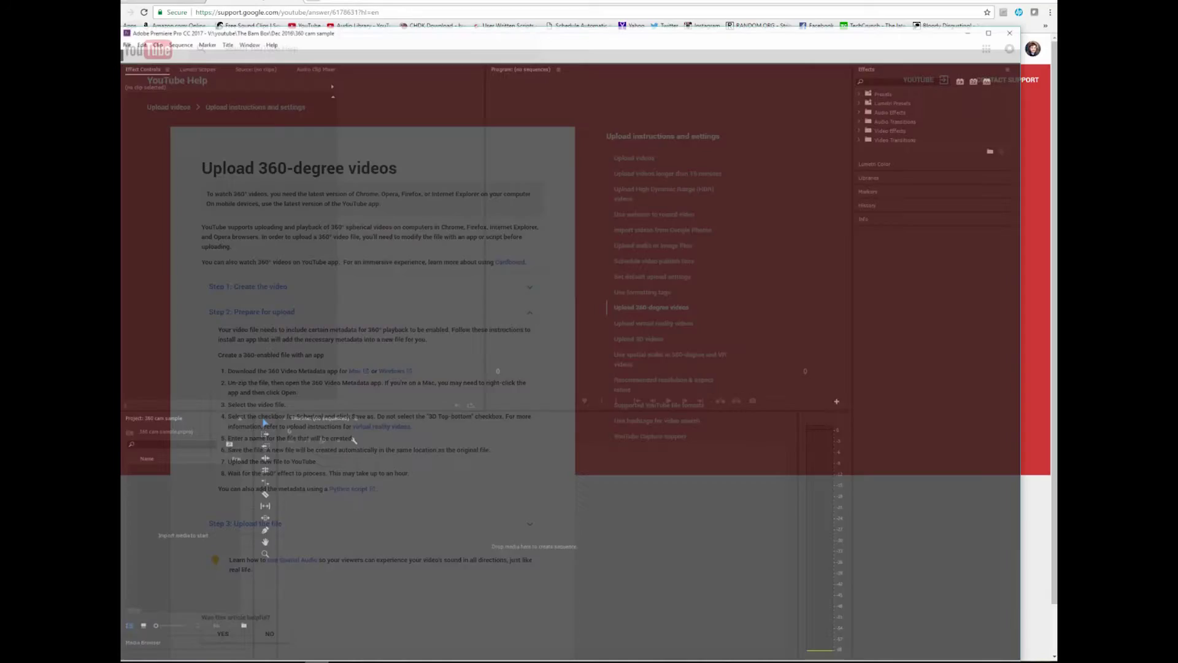
click(317, 632)
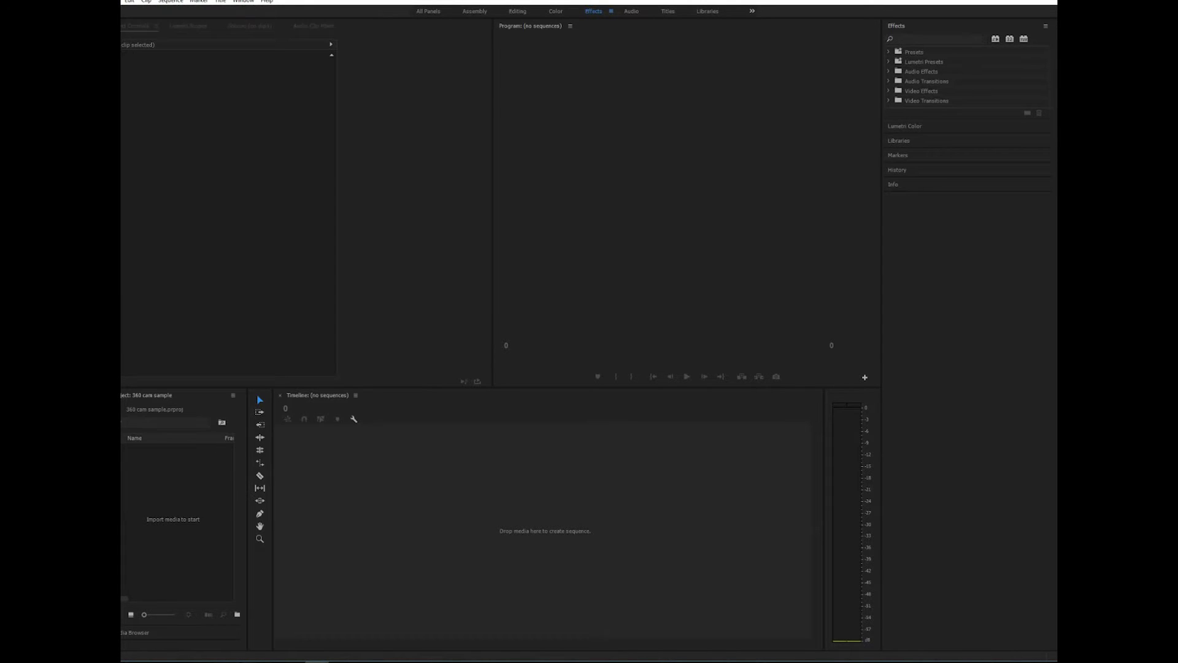
key(ctrl+i)
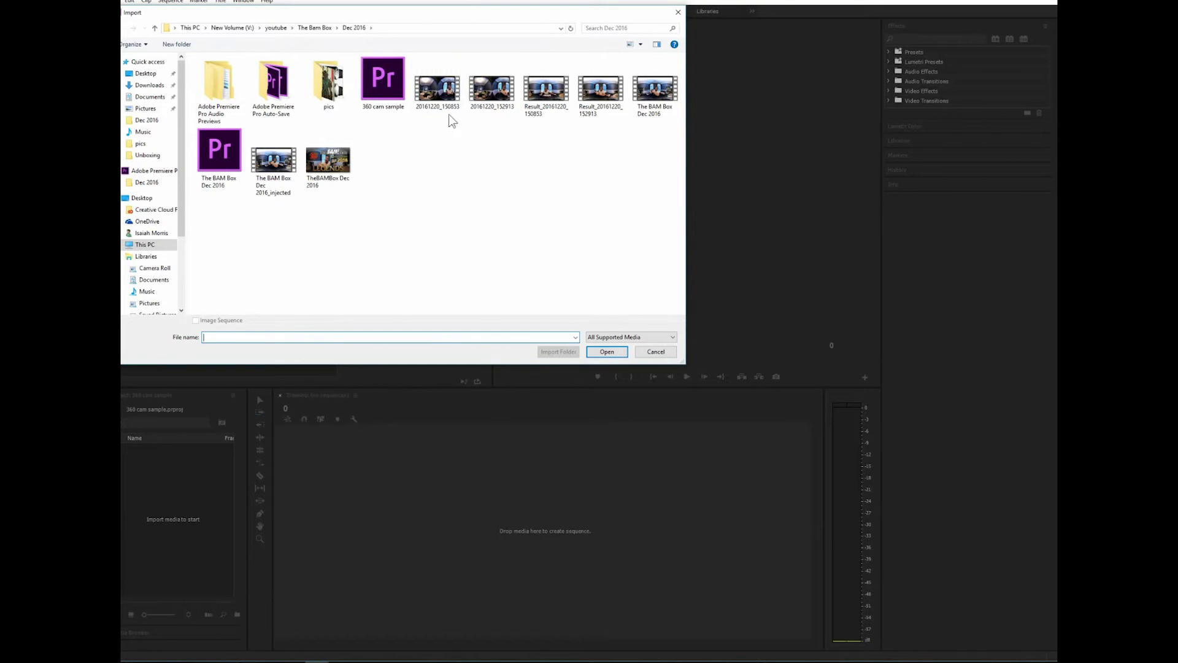
click(544, 120)
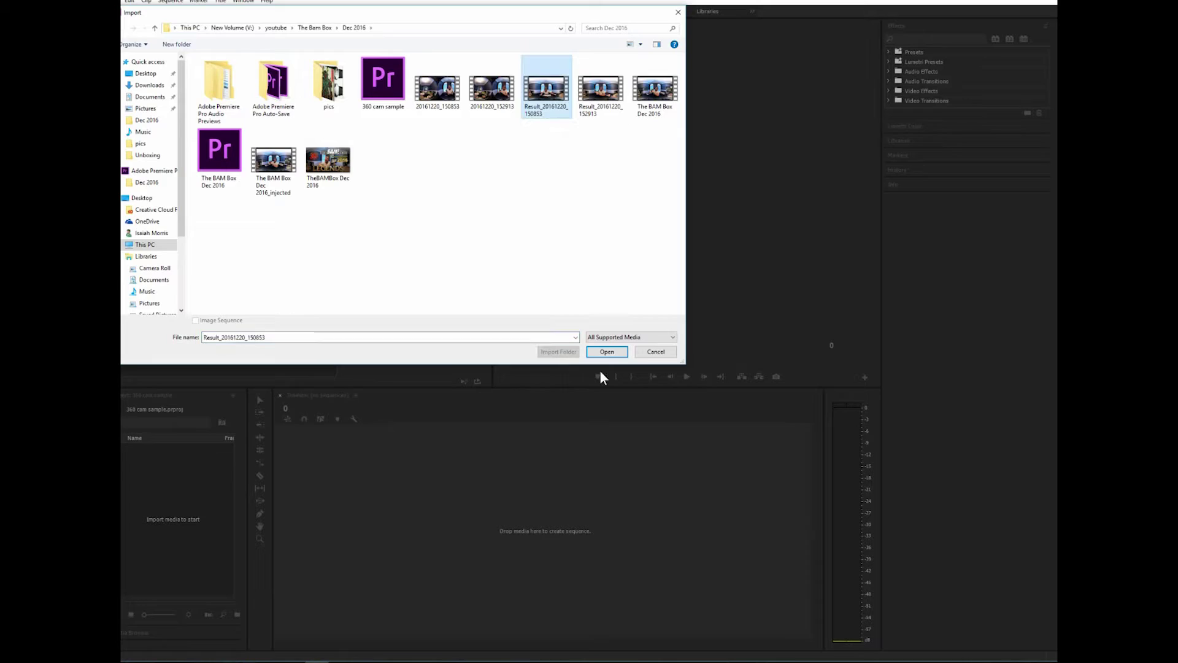
click(608, 352)
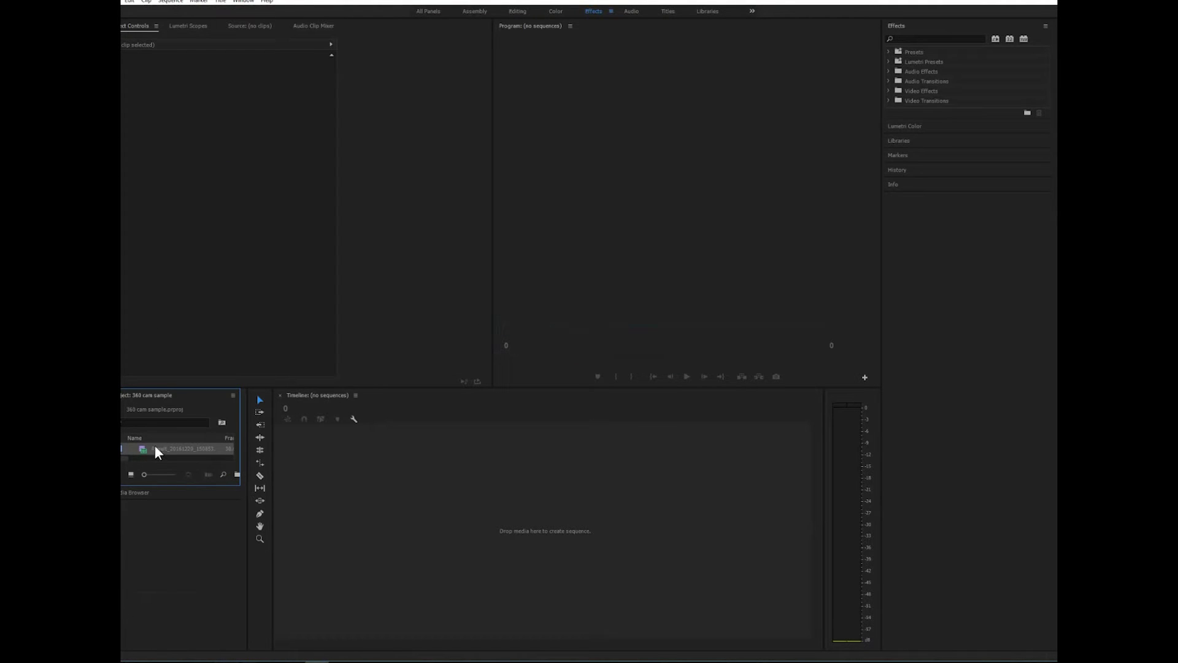
drag(156, 448, 481, 485)
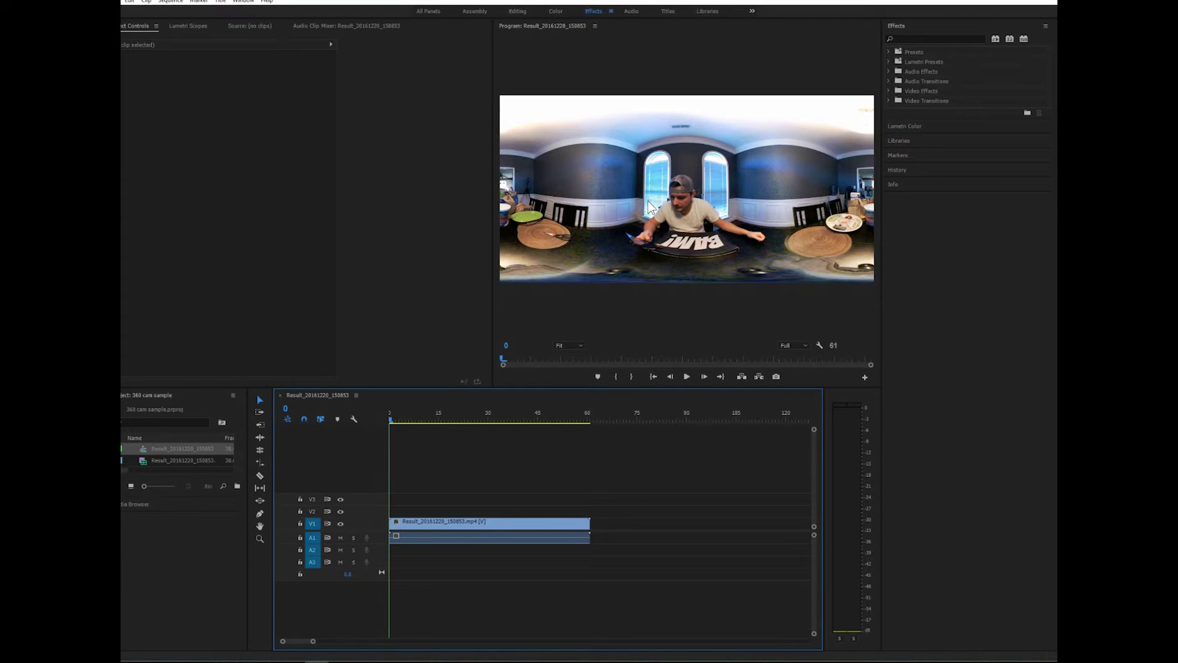
right_click(676, 216)
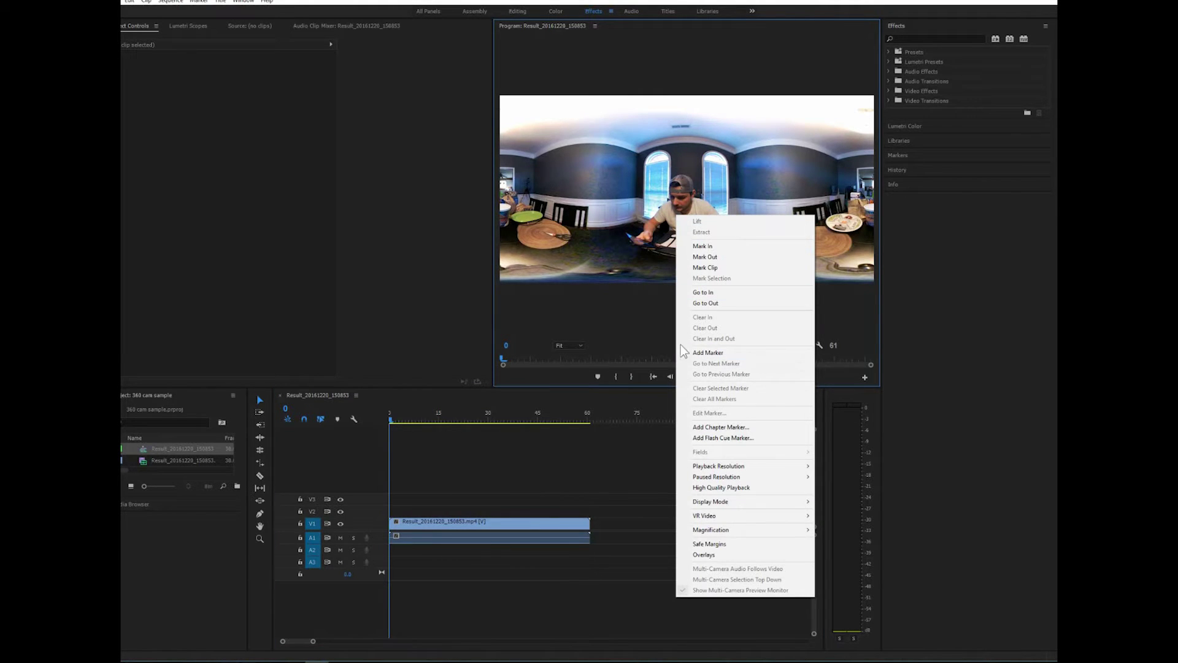
right_click(632, 192)
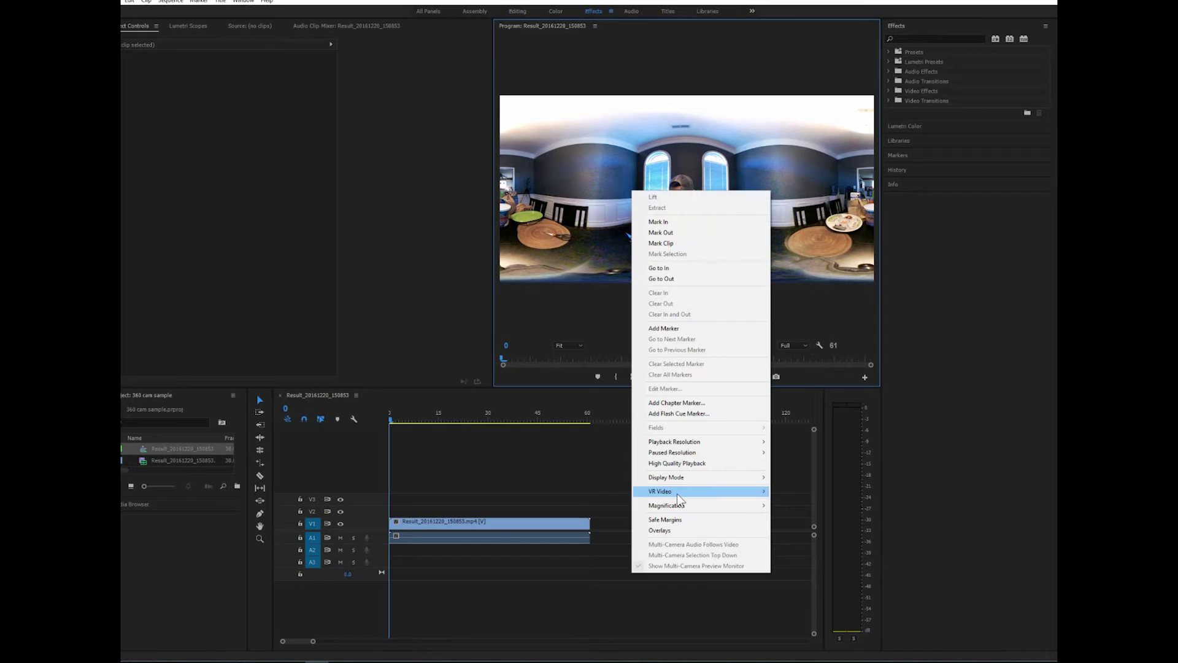
mouse_move(674, 492)
click(559, 495)
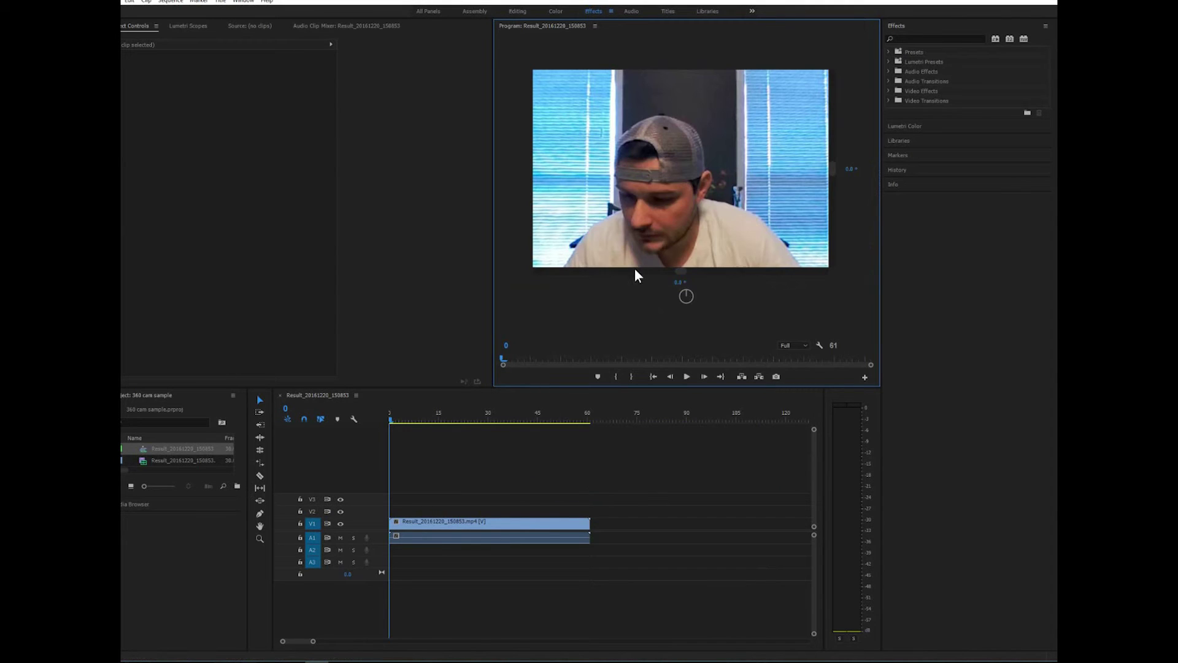
drag(634, 271, 770, 132)
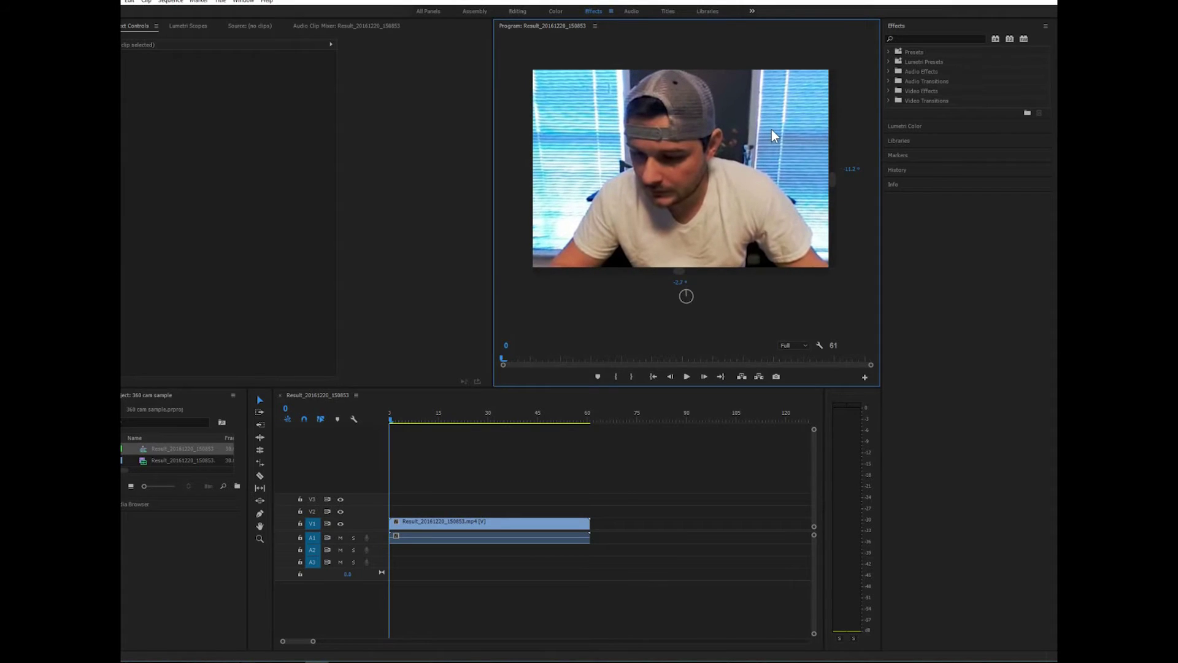
right_click(733, 157)
mouse_move(761, 453)
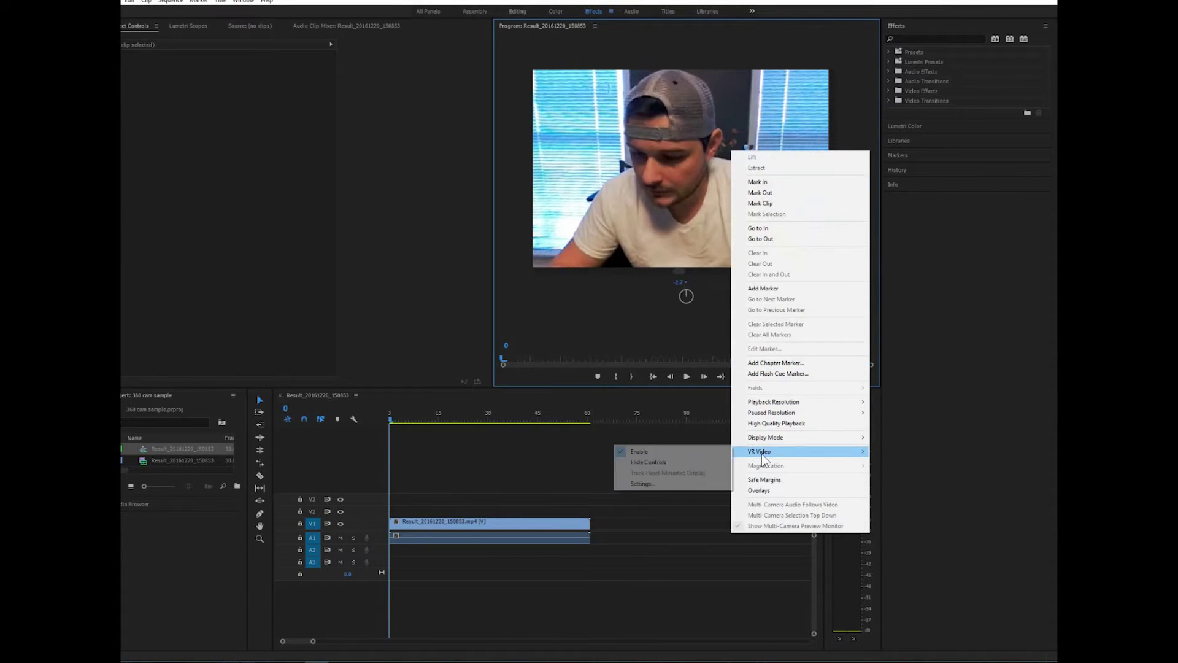
click(684, 453)
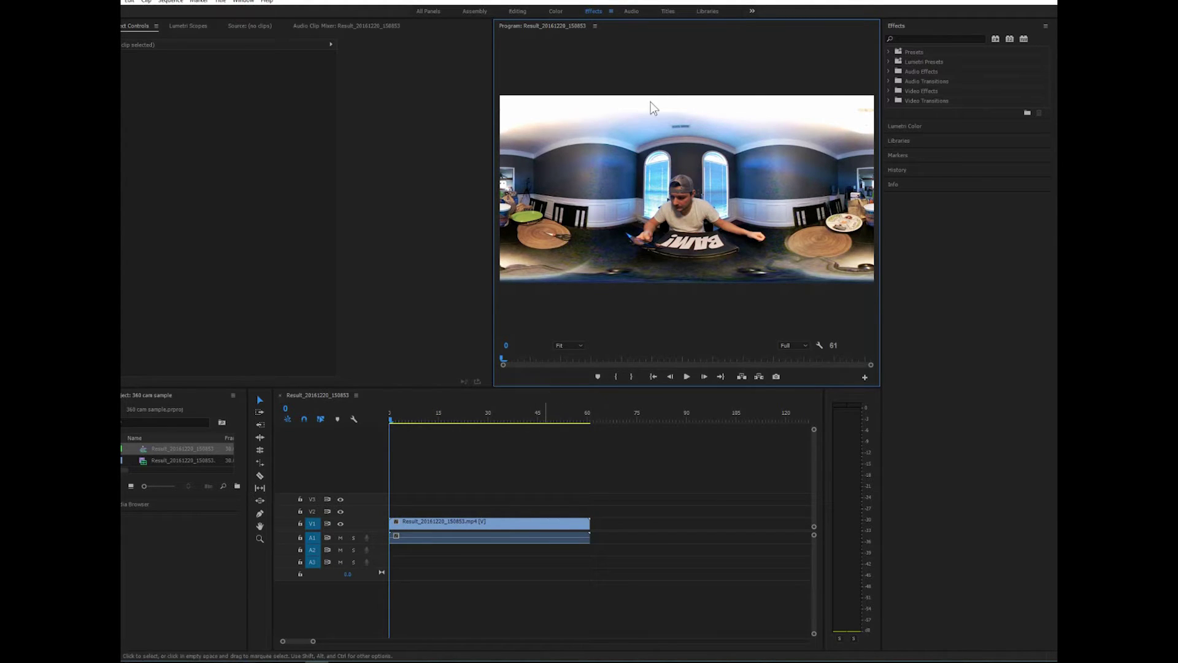
right_click(690, 216)
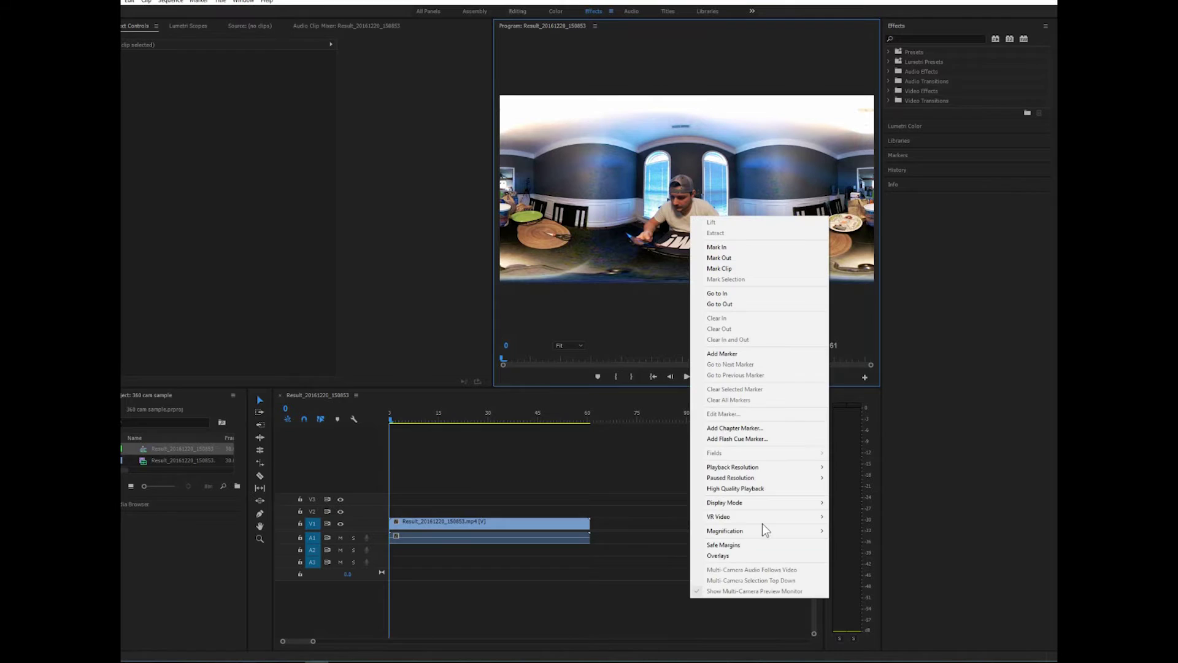
mouse_move(739, 516)
click(623, 518)
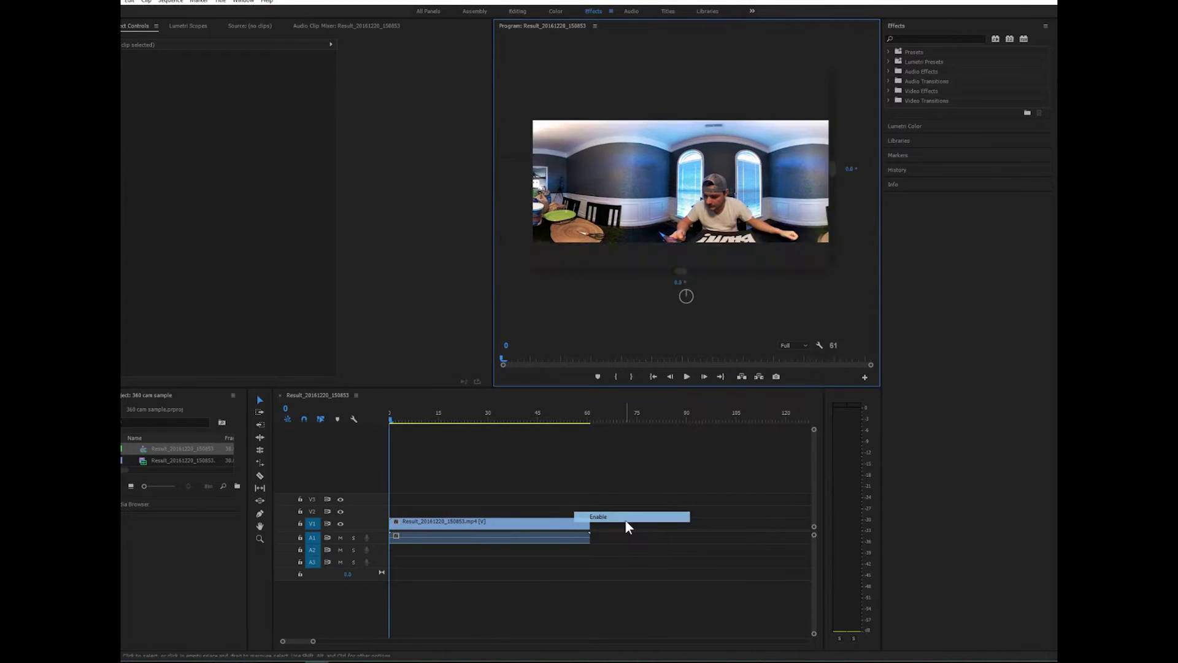
drag(646, 210, 776, 165)
right_click(775, 164)
mouse_move(798, 472)
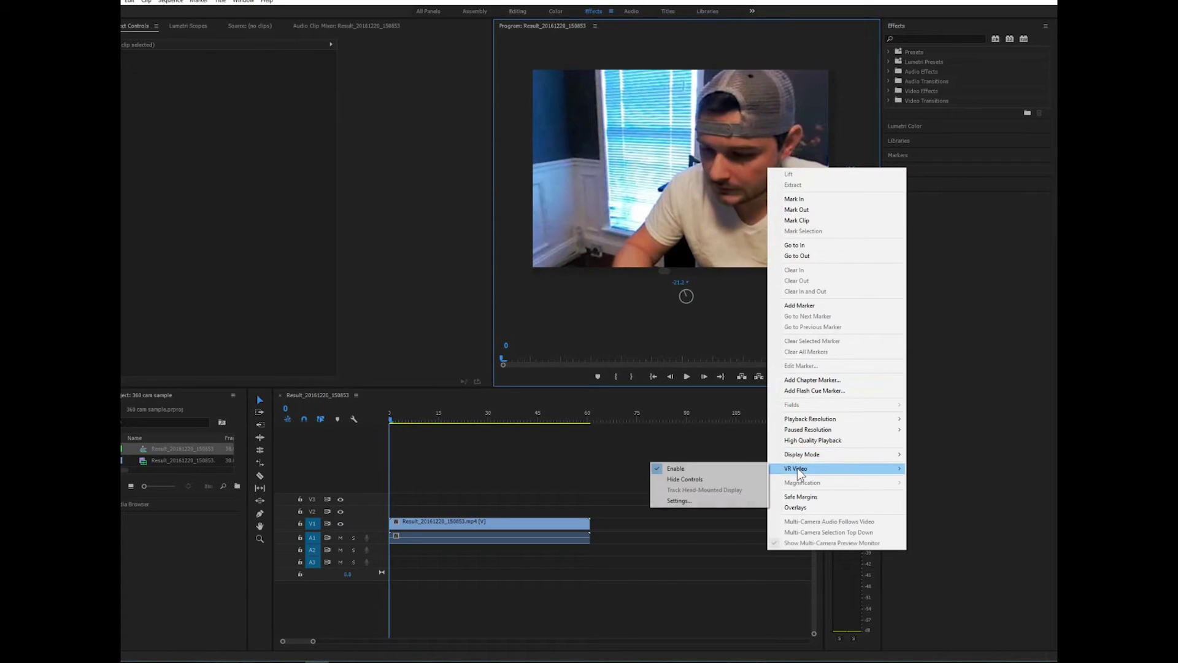
click(736, 472)
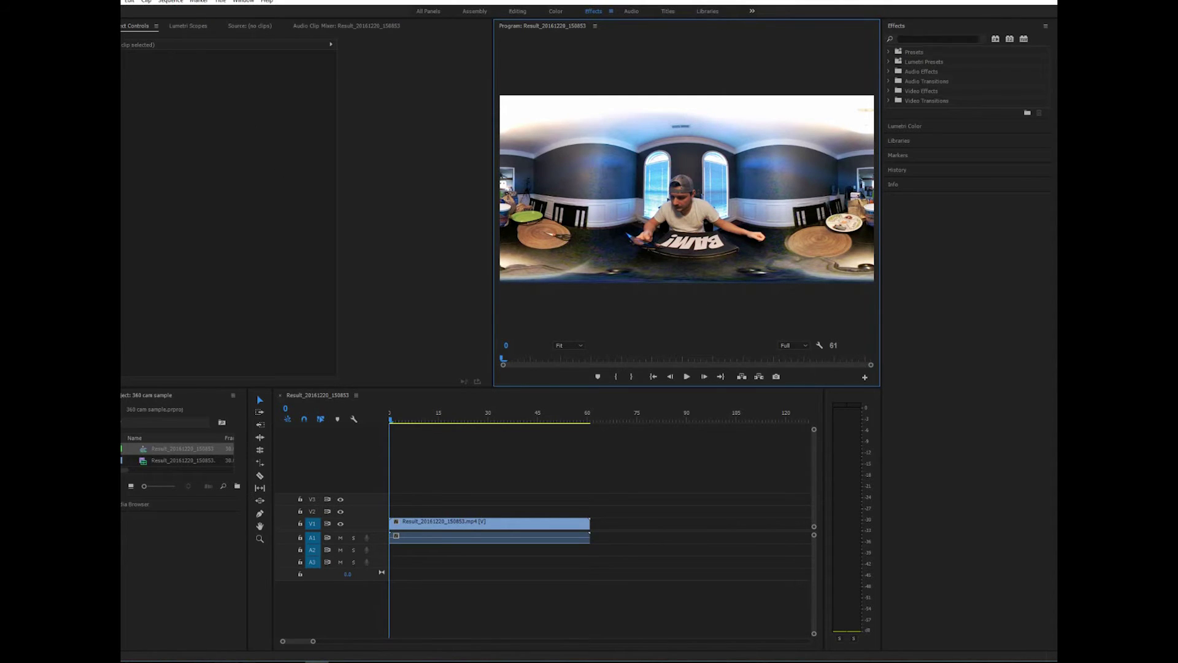
Open The BAM Box Dec 2016 without saving the sample project, and cue the timeline at 14:23.
key(ctrl+o)
click(449, 102)
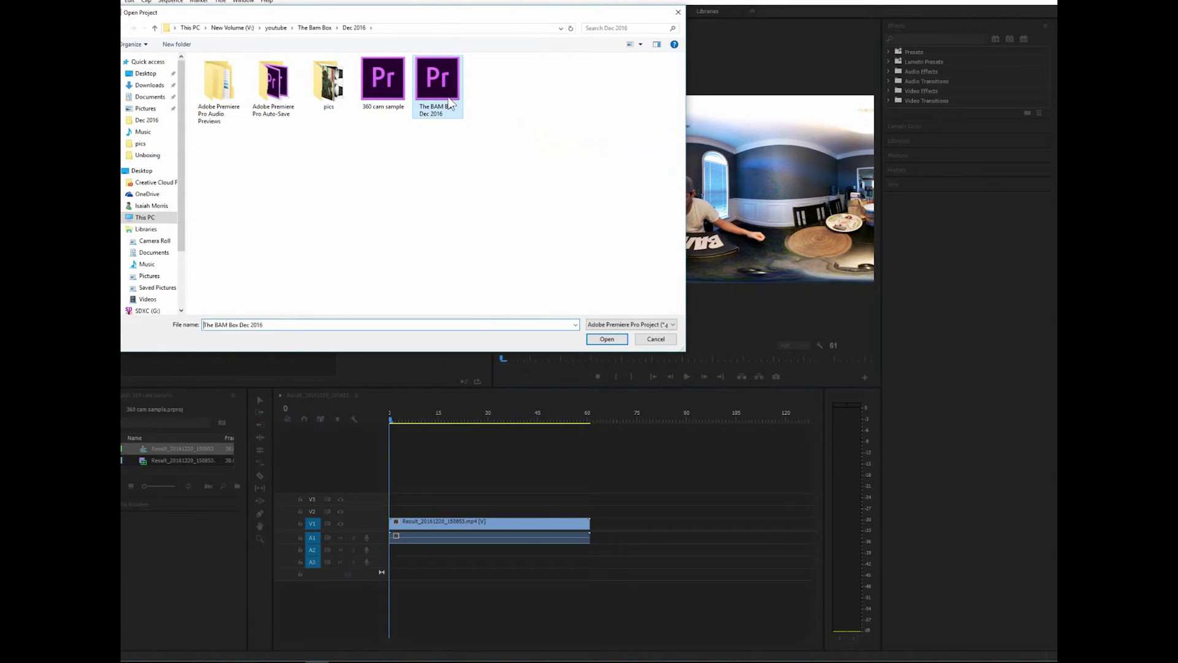
double_click(445, 80)
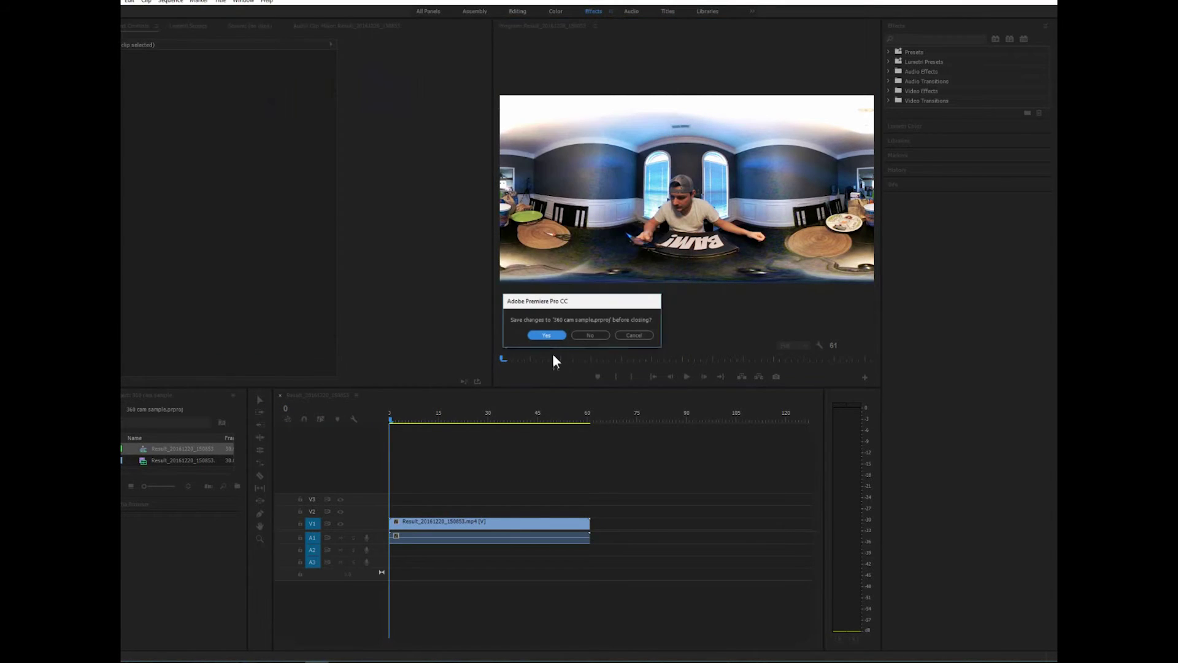
click(582, 335)
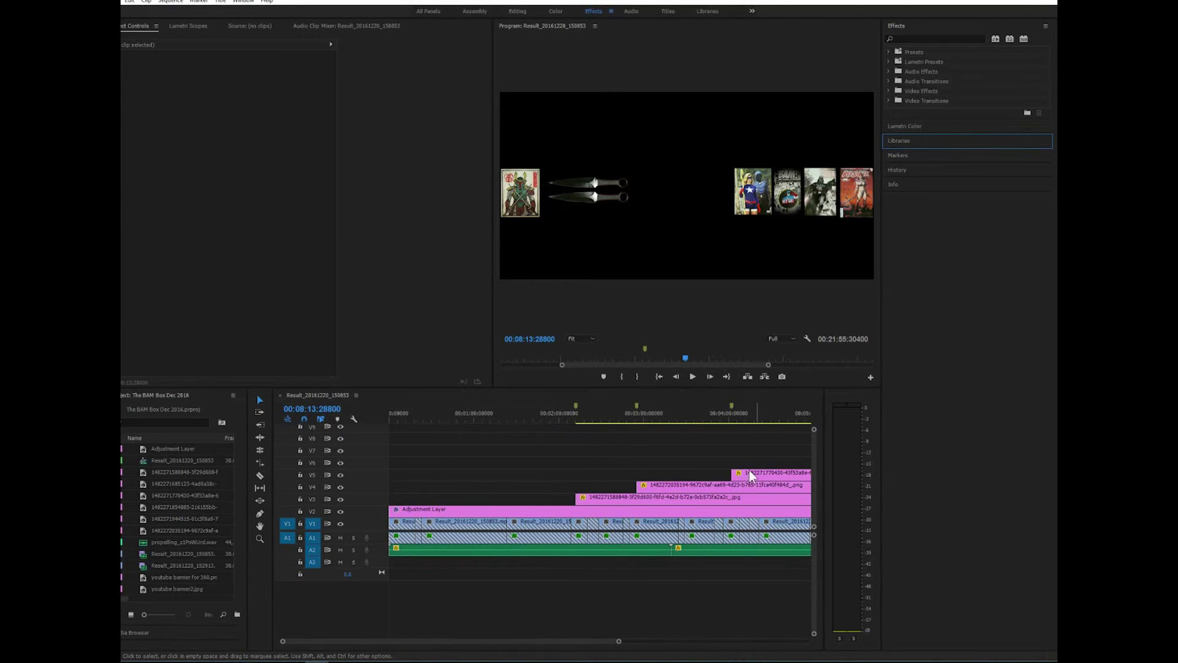
drag(575, 640, 773, 642)
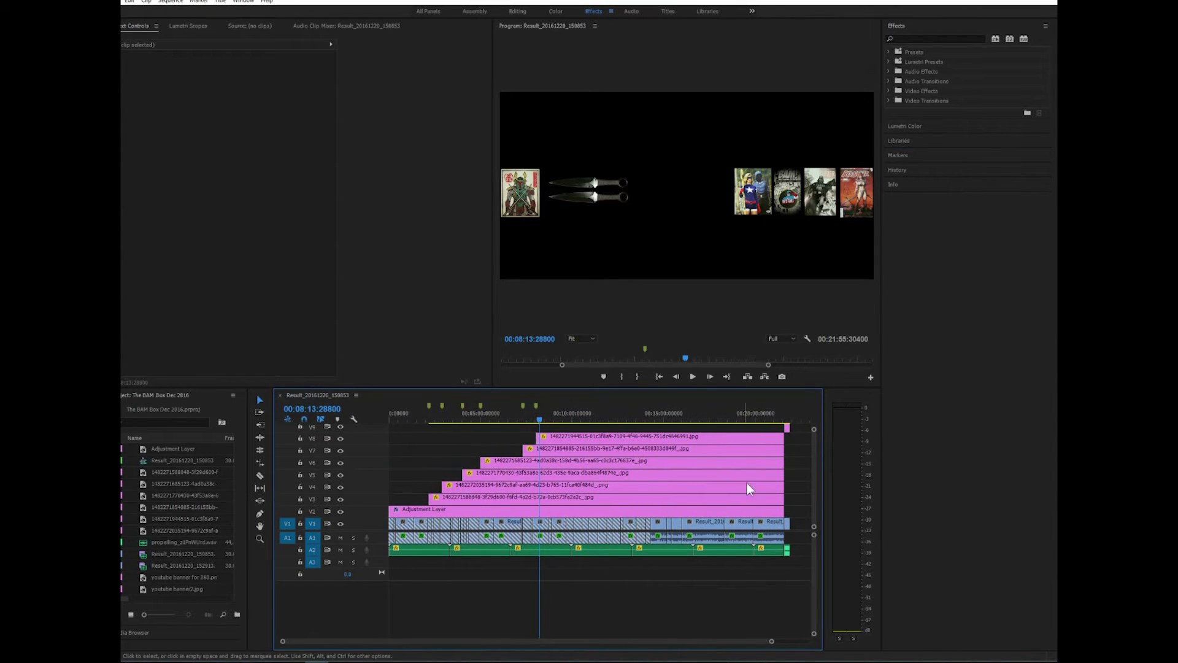
click(653, 415)
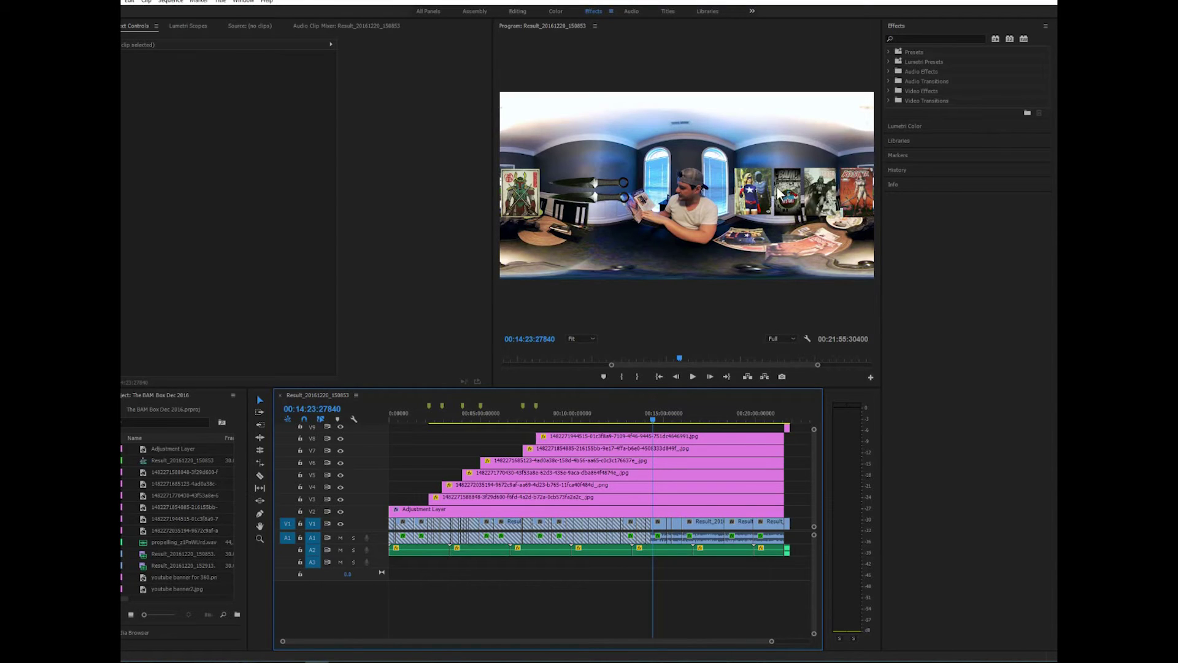
right_click(680, 241)
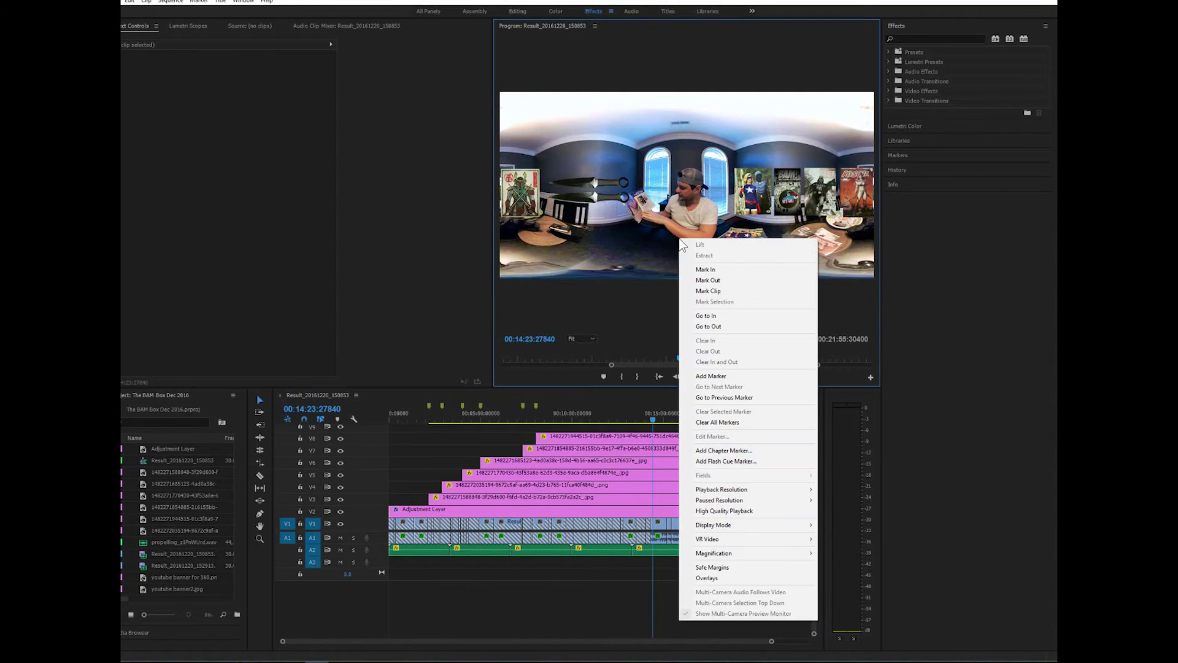
mouse_move(726, 544)
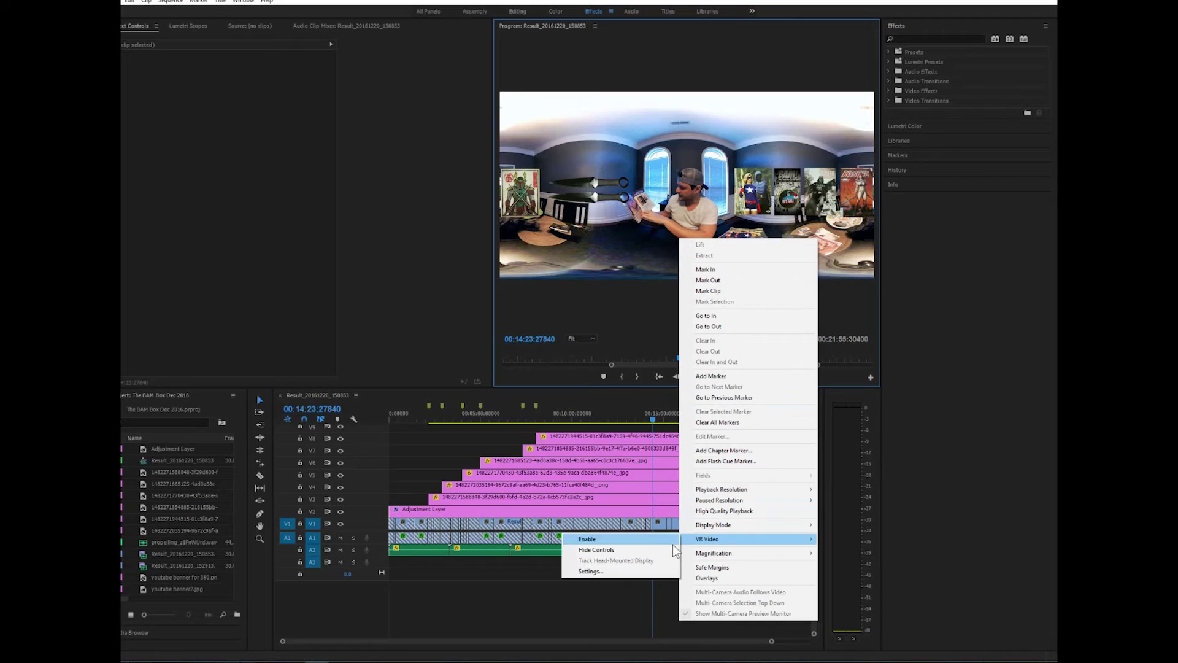
click(643, 540)
drag(675, 212, 612, 202)
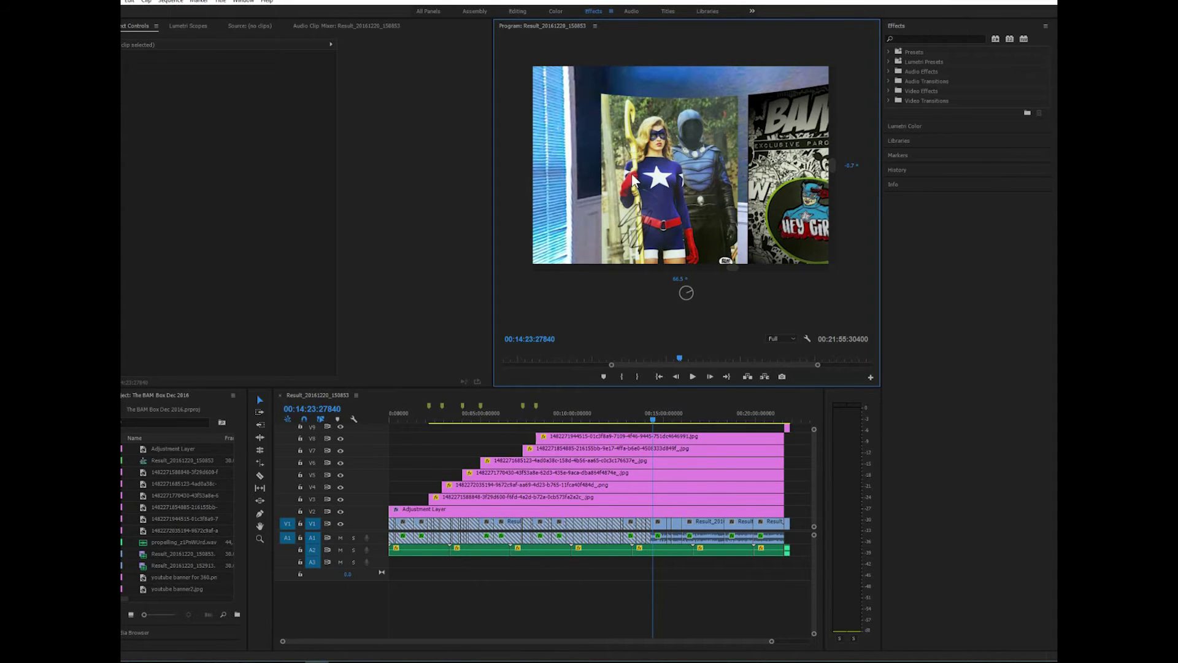
drag(634, 178, 691, 246)
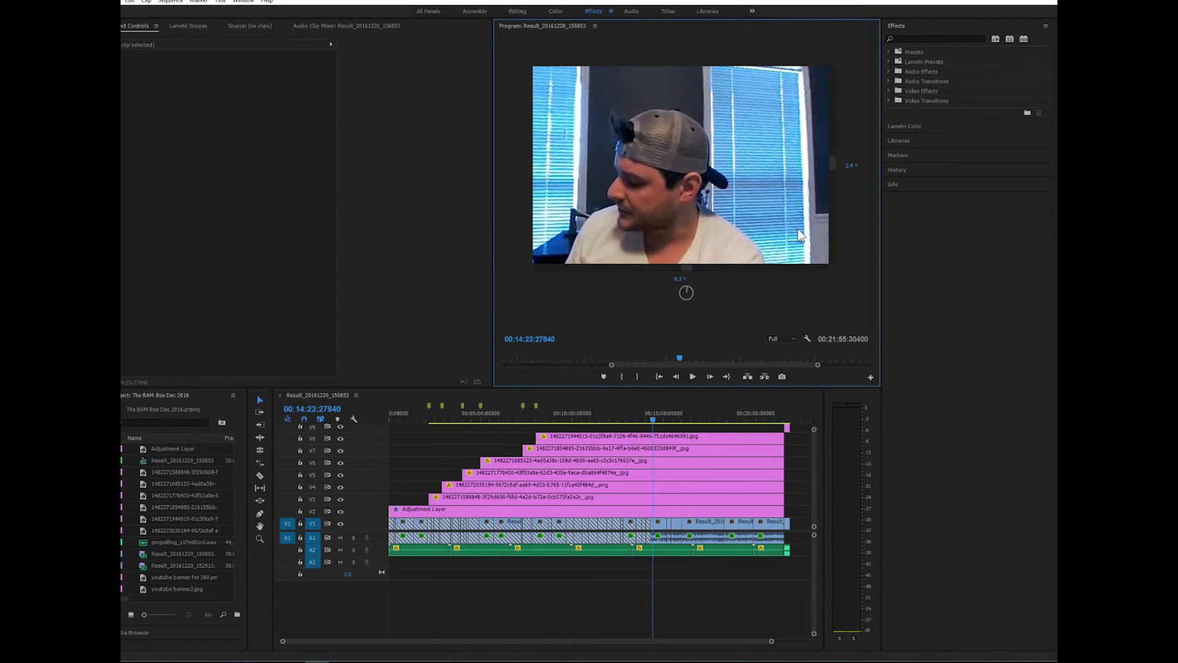
mouse_move(720, 164)
mouse_down()
mouse_move(732, 162)
mouse_move(695, 163)
mouse_move(759, 165)
mouse_move(671, 156)
mouse_move(753, 155)
mouse_move(746, 169)
mouse_move(718, 152)
mouse_up()
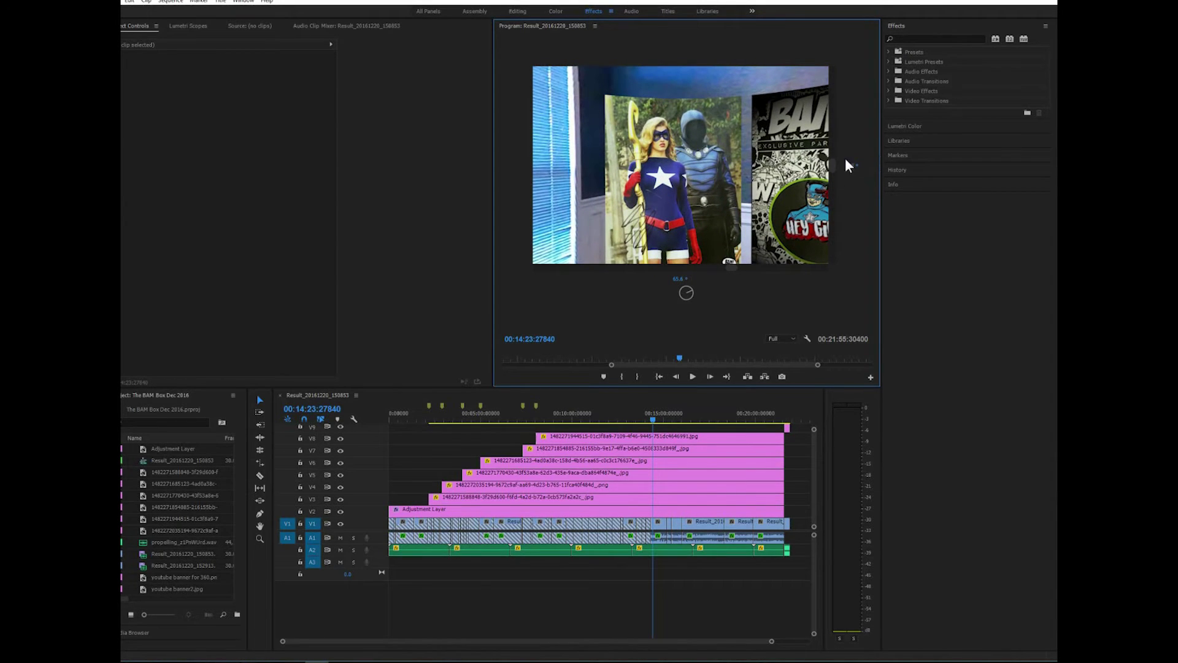
drag(697, 158, 647, 203)
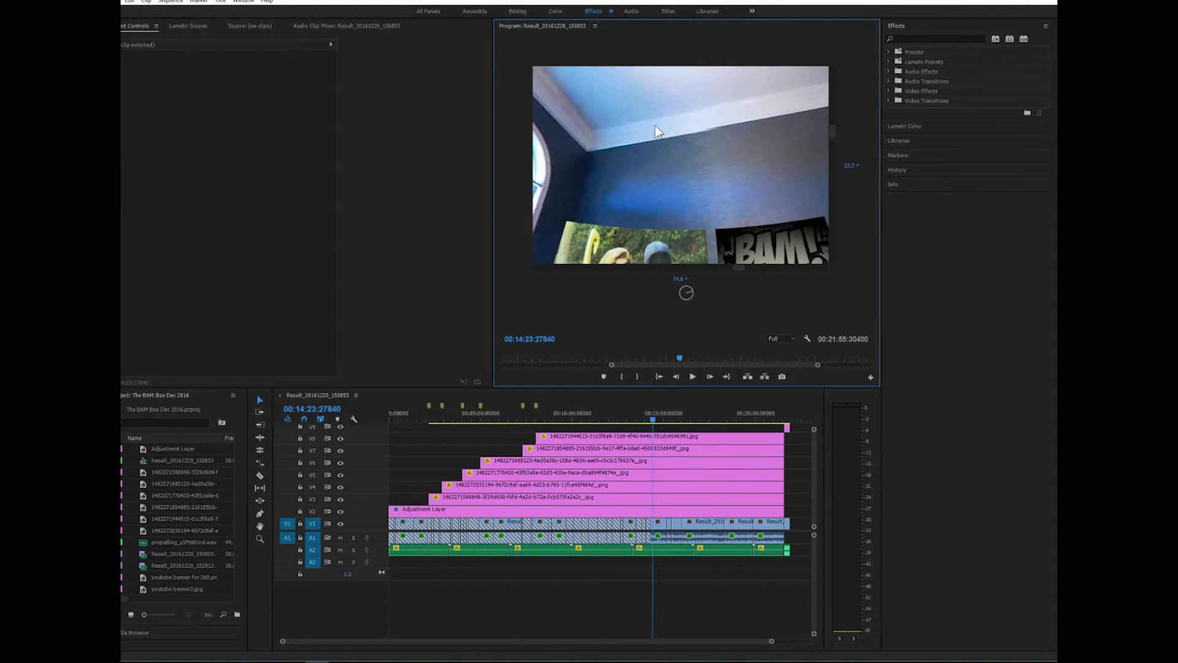
drag(673, 145, 677, 85)
mouse_move(667, 247)
mouse_down()
mouse_move(679, 127)
mouse_move(668, 262)
mouse_up()
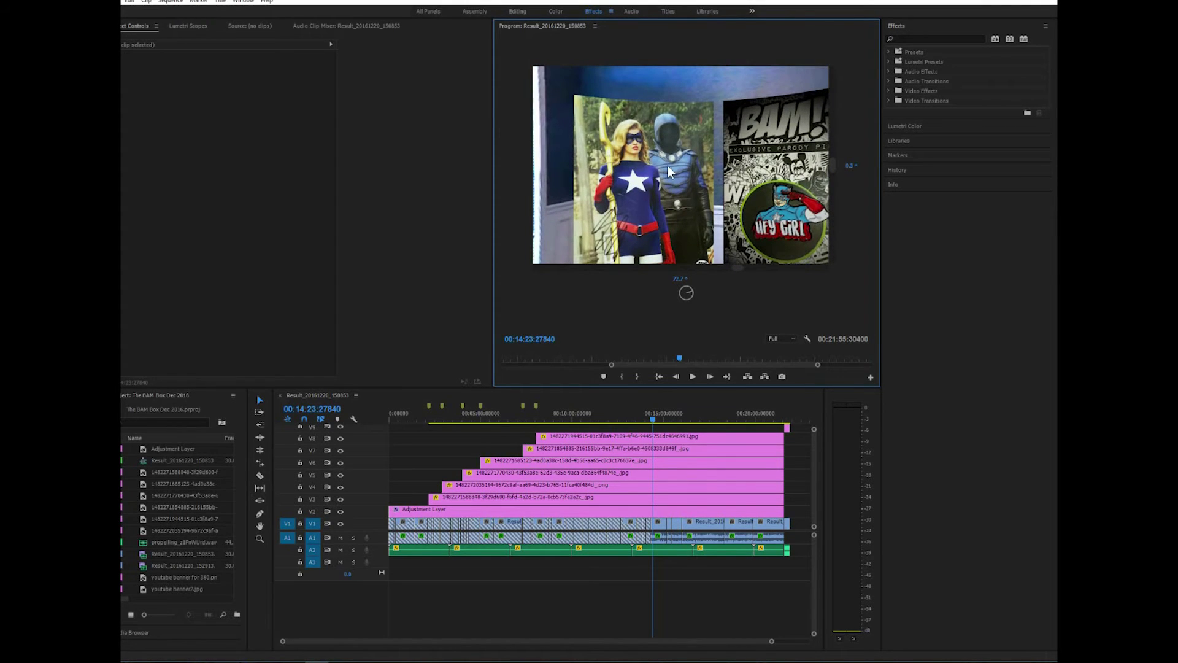
drag(644, 176, 655, 111)
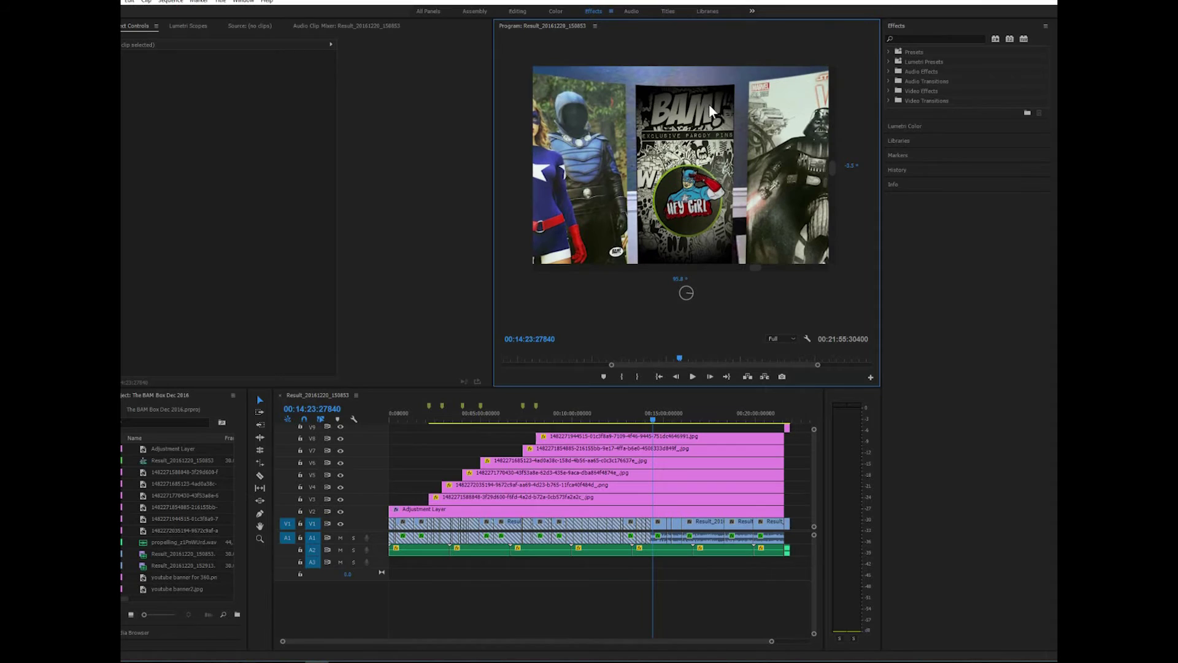
drag(595, 148, 705, 235)
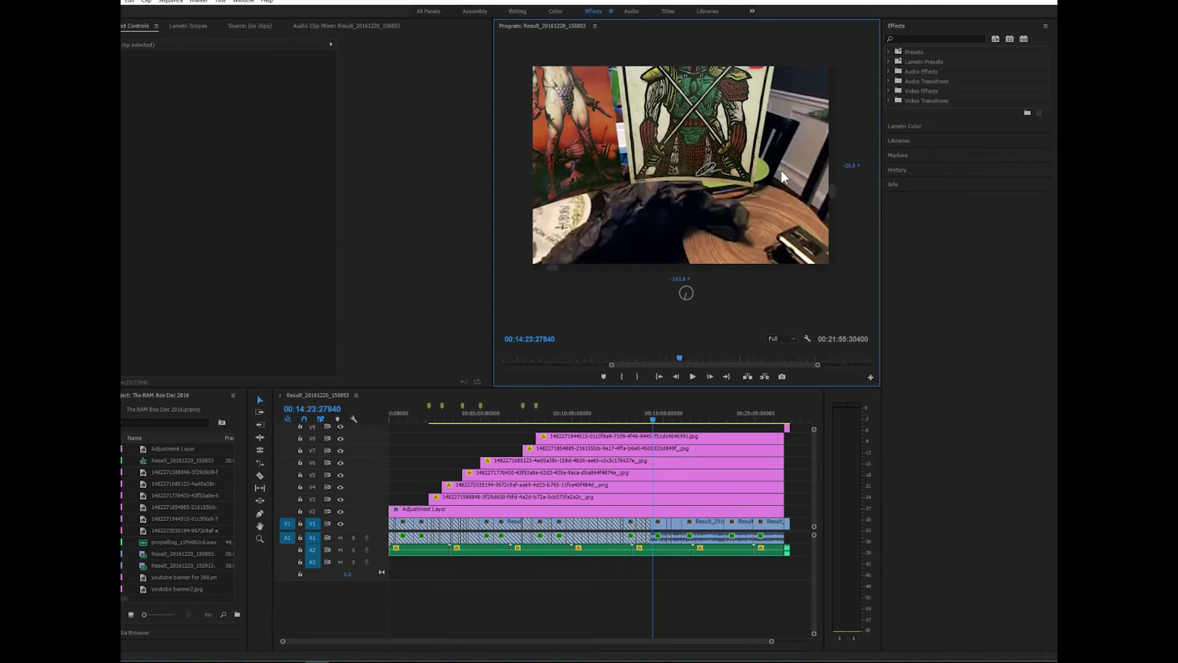
drag(717, 117, 605, 156)
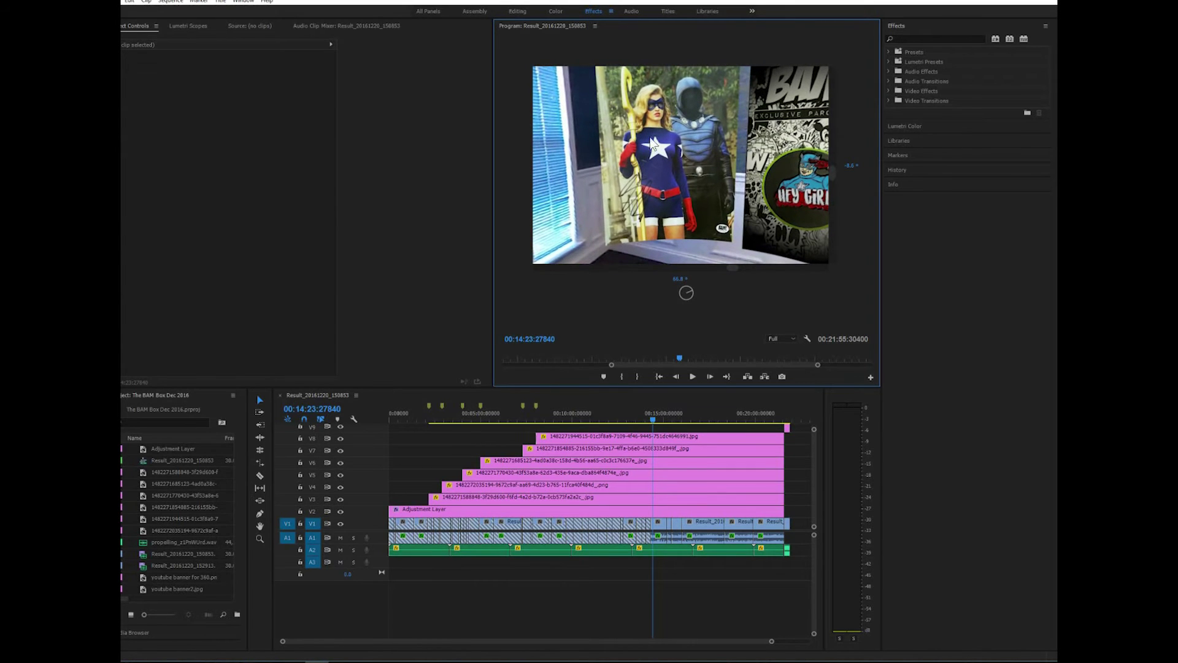
drag(693, 147, 711, 149)
right_click(710, 148)
mouse_move(737, 462)
click(665, 464)
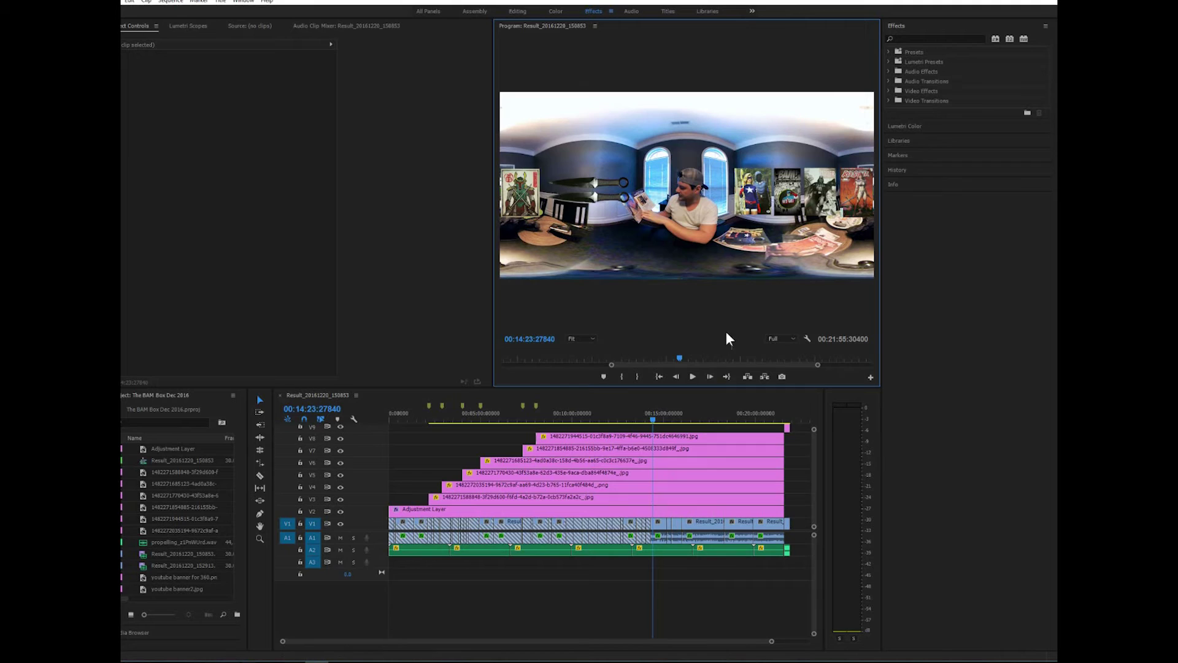
Move to the sequence's final seconds and turn on VR Video in the Program monitor.
click(779, 415)
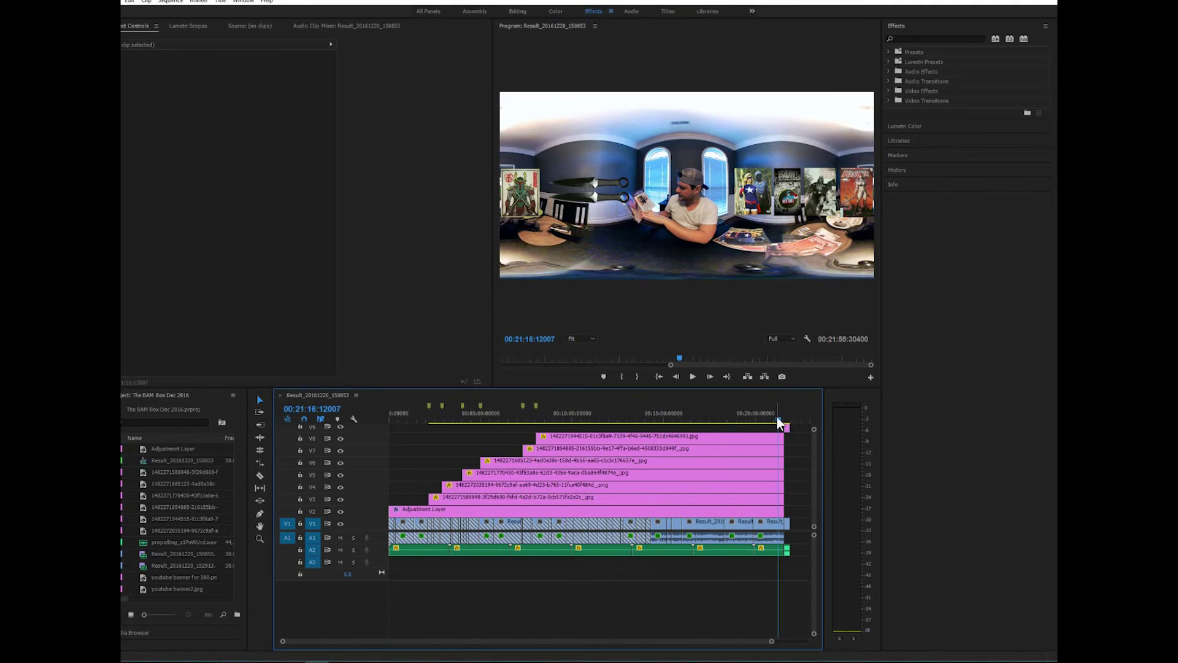
drag(777, 418, 775, 420)
right_click(699, 377)
mouse_move(750, 542)
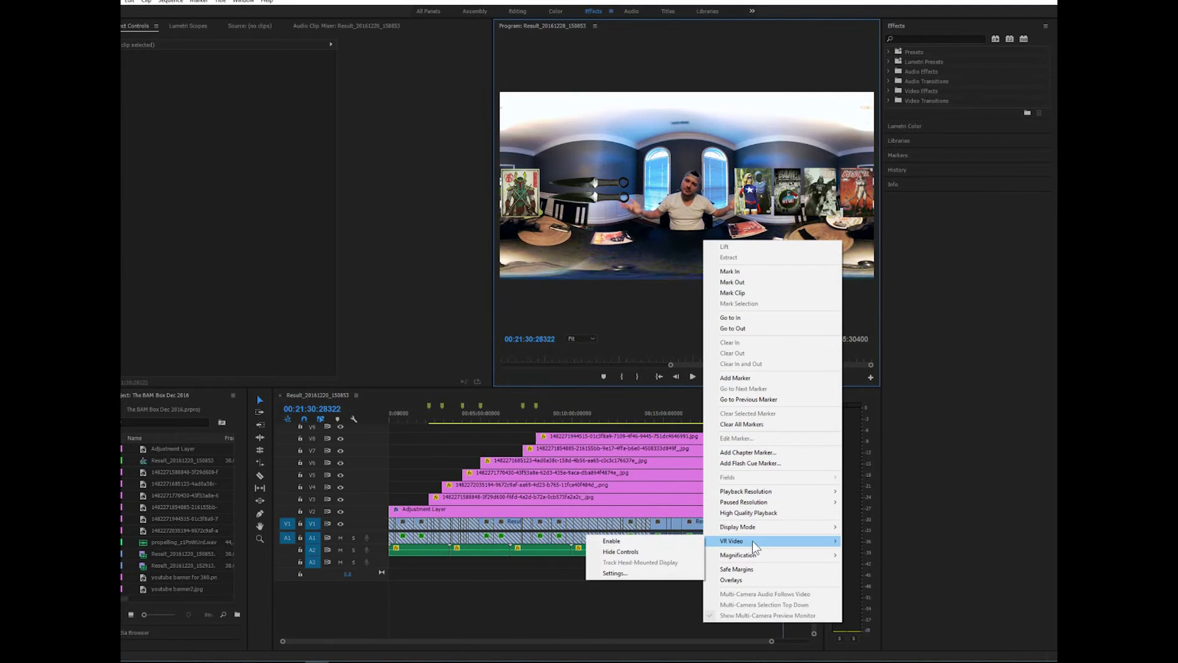
click(662, 539)
Play the ending in 360 view, tilting across the title graphic, and stop on it.
click(692, 377)
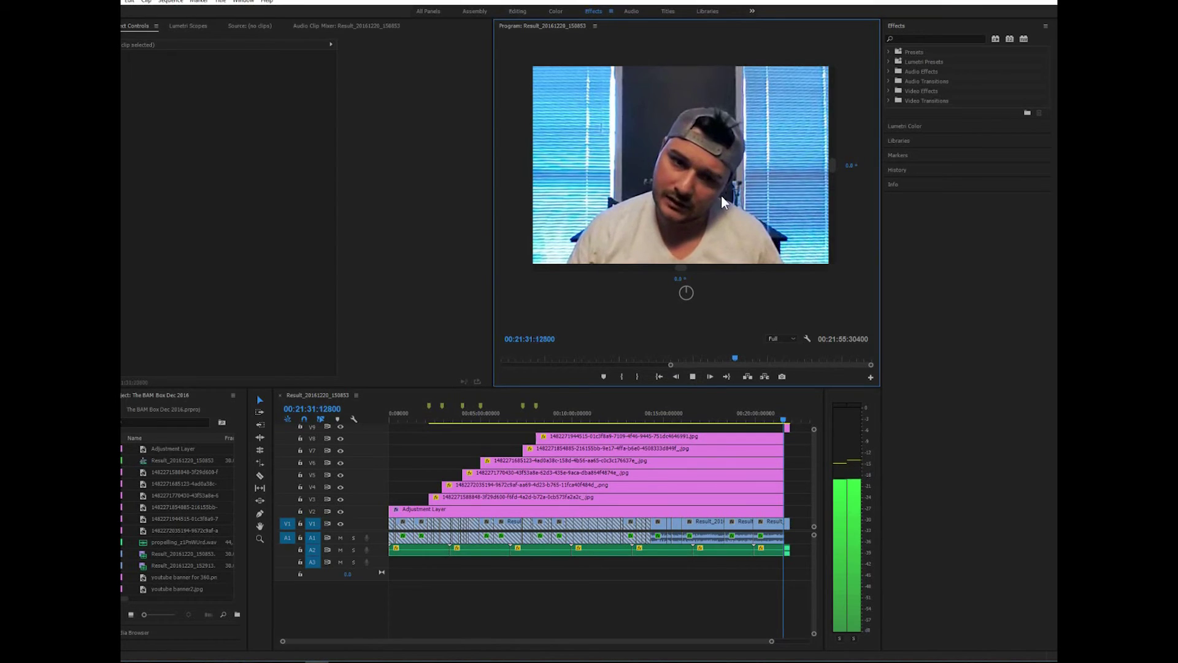
drag(720, 195, 720, 194)
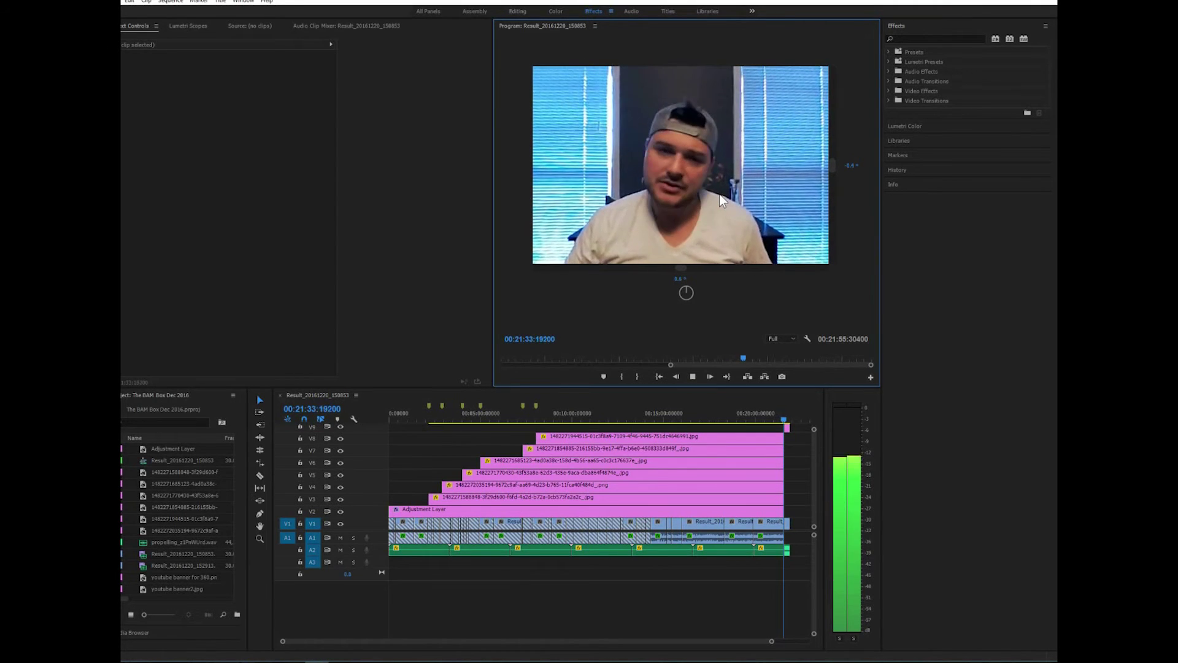
click(692, 377)
click(692, 377)
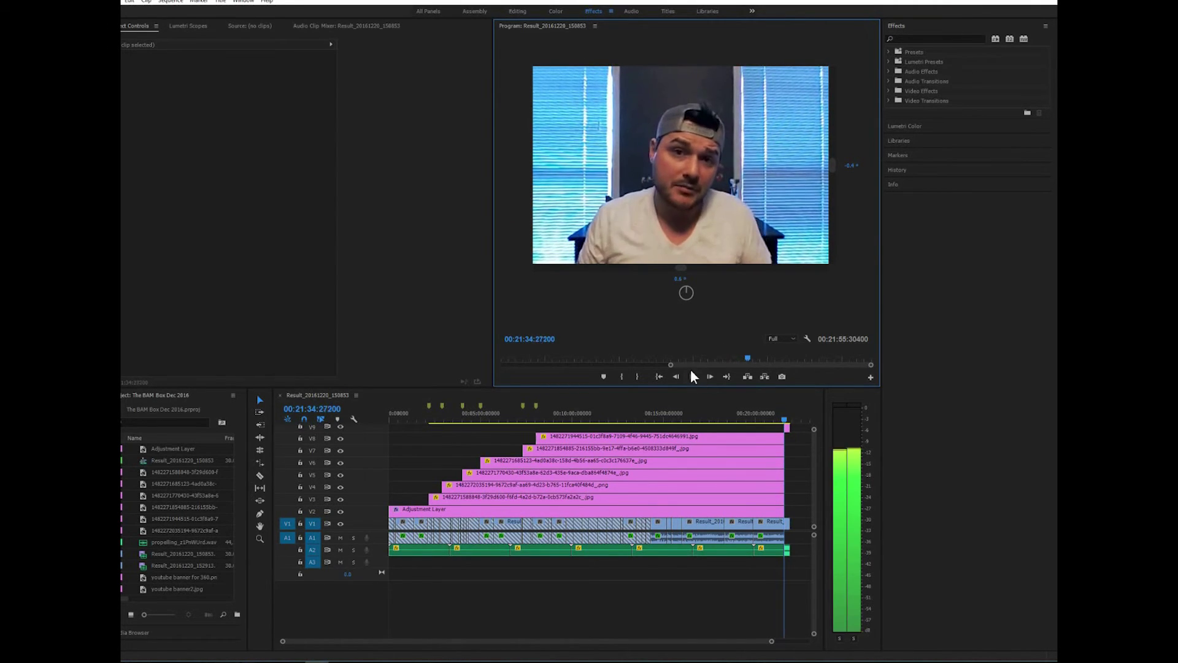
drag(701, 253, 742, 318)
click(692, 375)
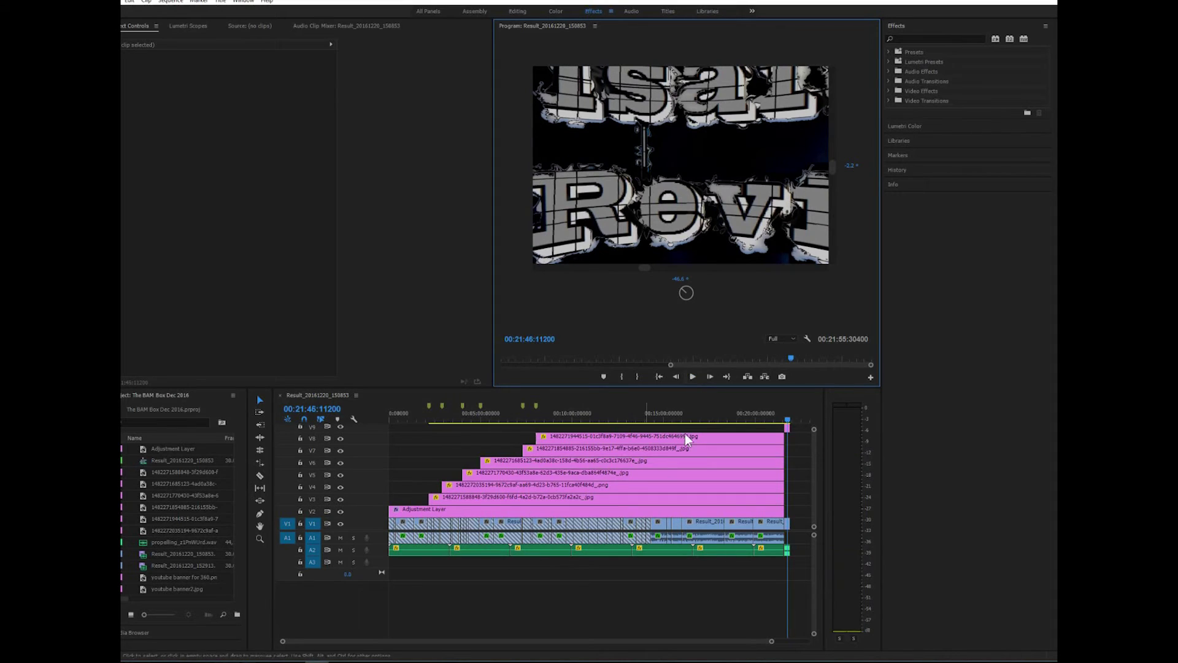
Turn VR Video off and cue the flat preview on the closing title card at 21:43.
click(768, 415)
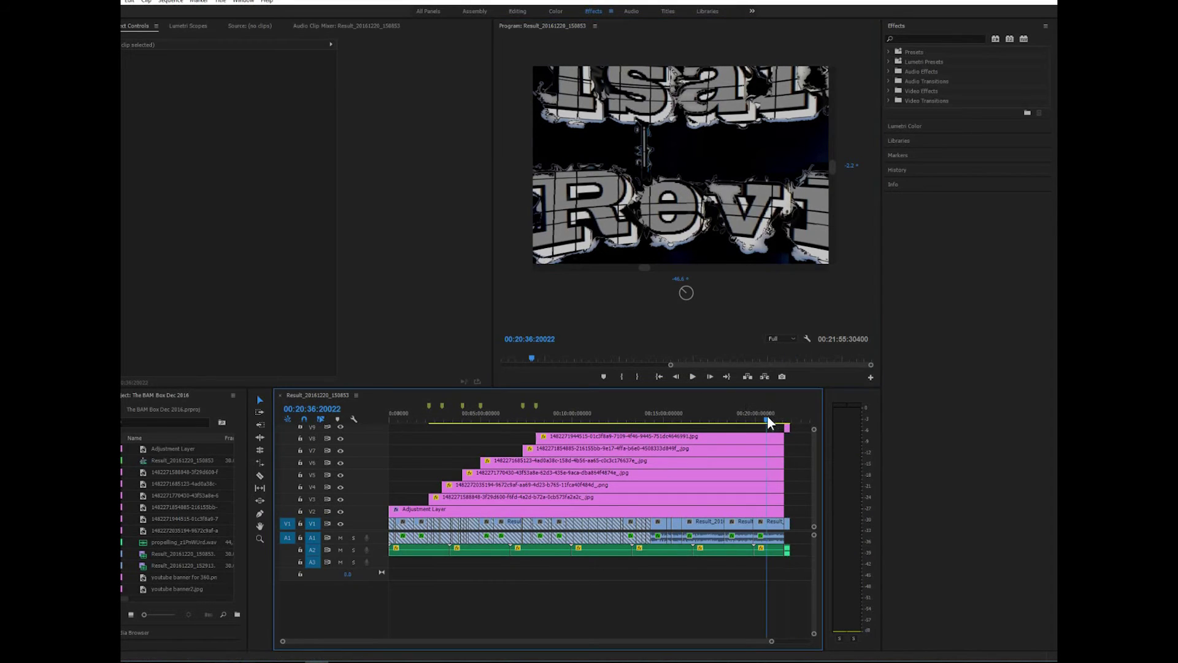
right_click(693, 162)
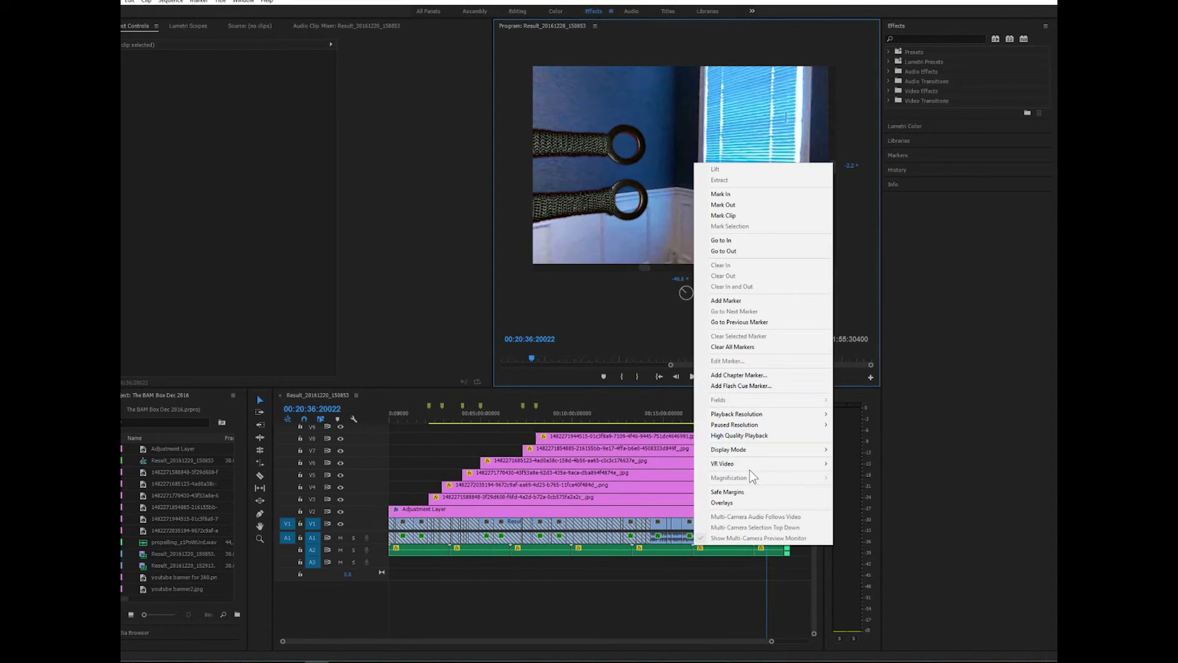
mouse_move(754, 465)
click(650, 463)
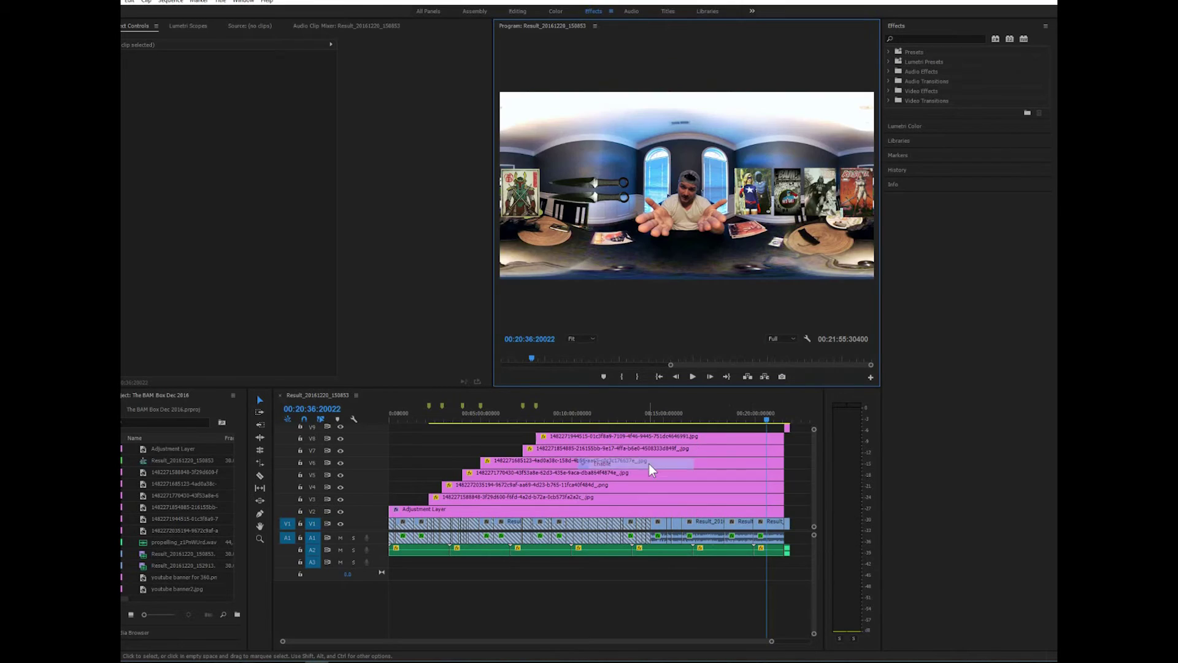
click(787, 416)
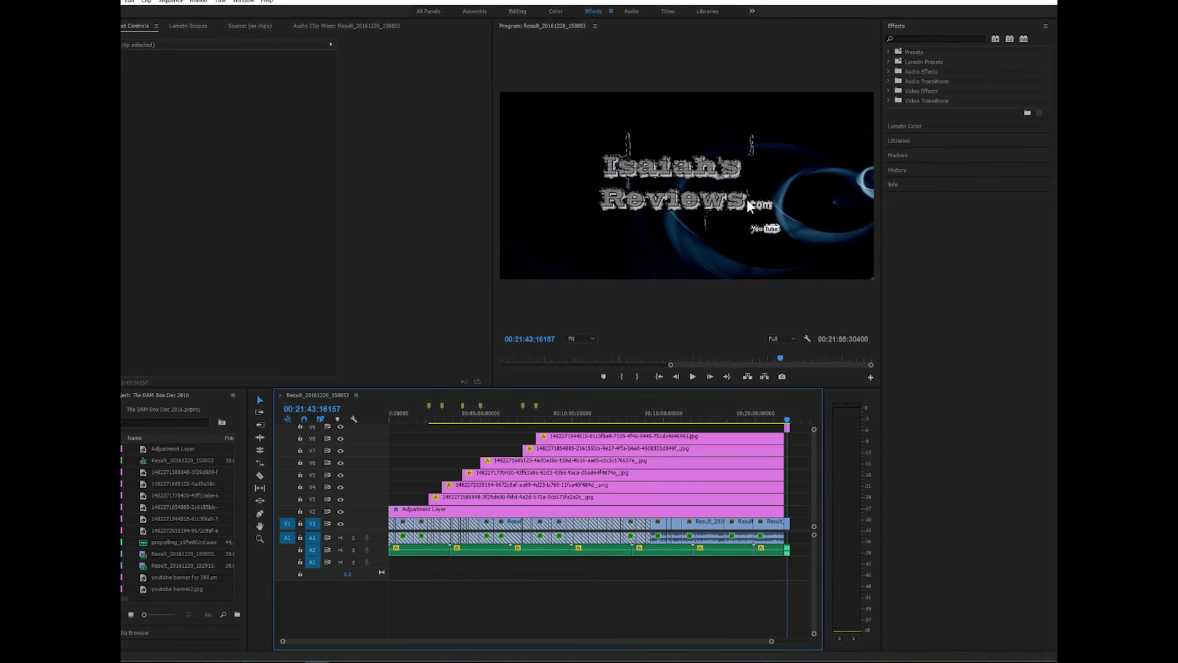
right_click(612, 237)
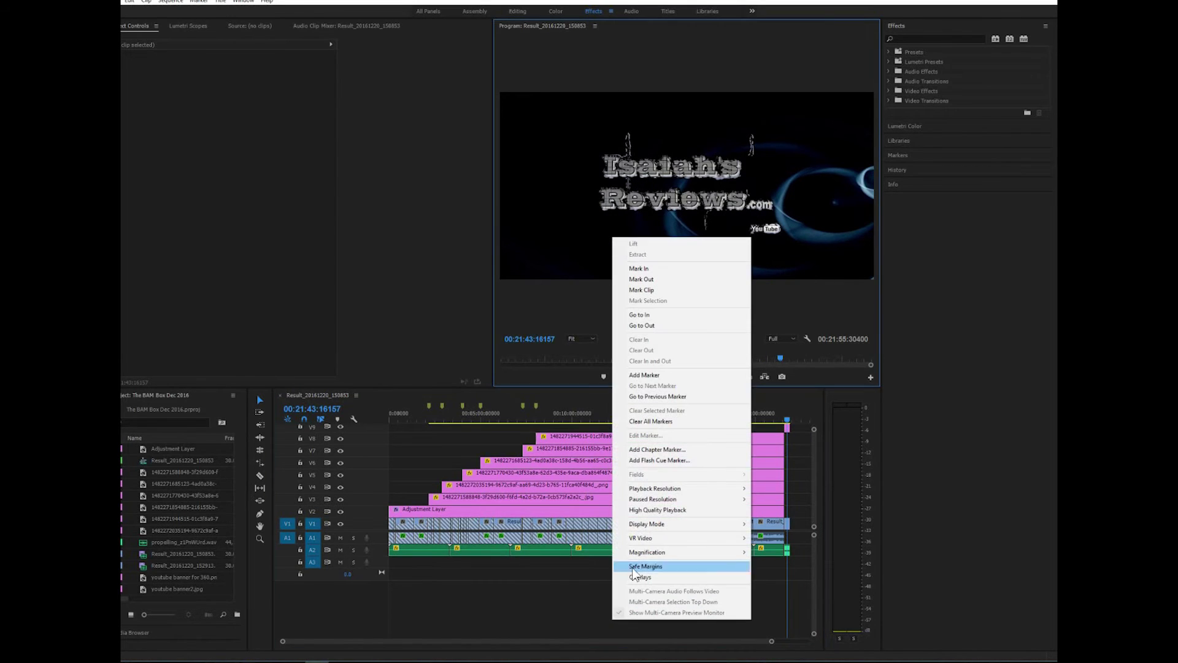
mouse_move(638, 533)
click(593, 538)
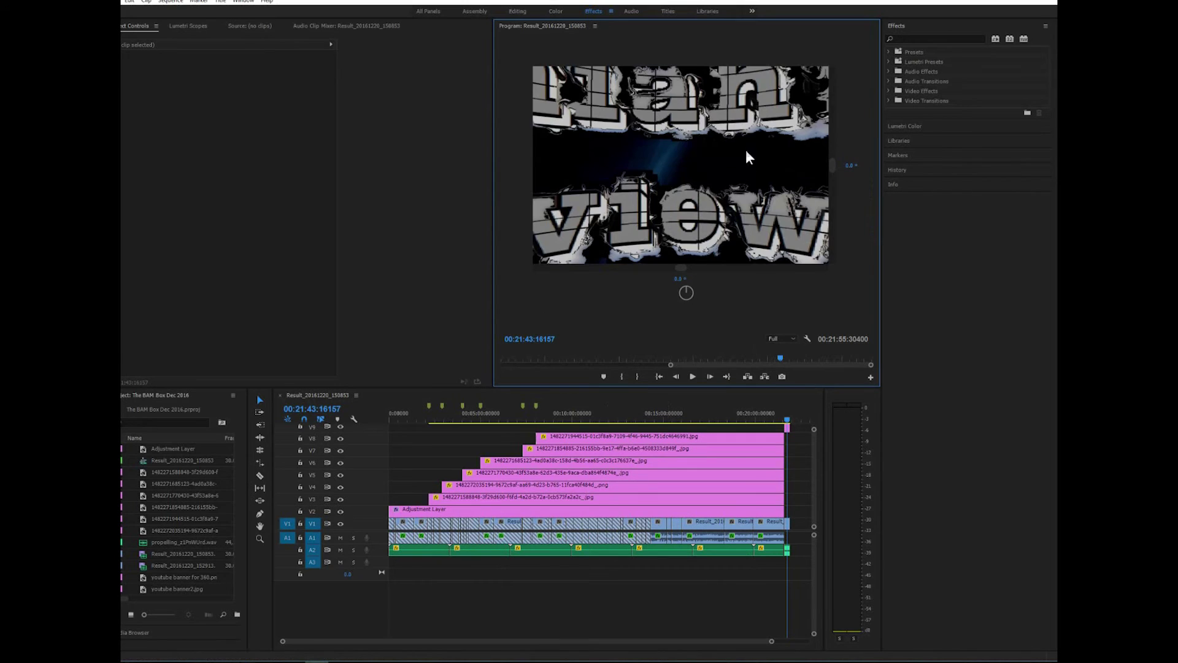
mouse_move(745, 153)
mouse_down()
mouse_move(632, 281)
mouse_move(815, 264)
mouse_move(693, 107)
mouse_move(661, 197)
mouse_move(620, 145)
mouse_move(673, 117)
mouse_move(984, 112)
mouse_move(789, 29)
mouse_move(847, 219)
mouse_move(801, 39)
mouse_move(808, 77)
mouse_move(756, 159)
mouse_up()
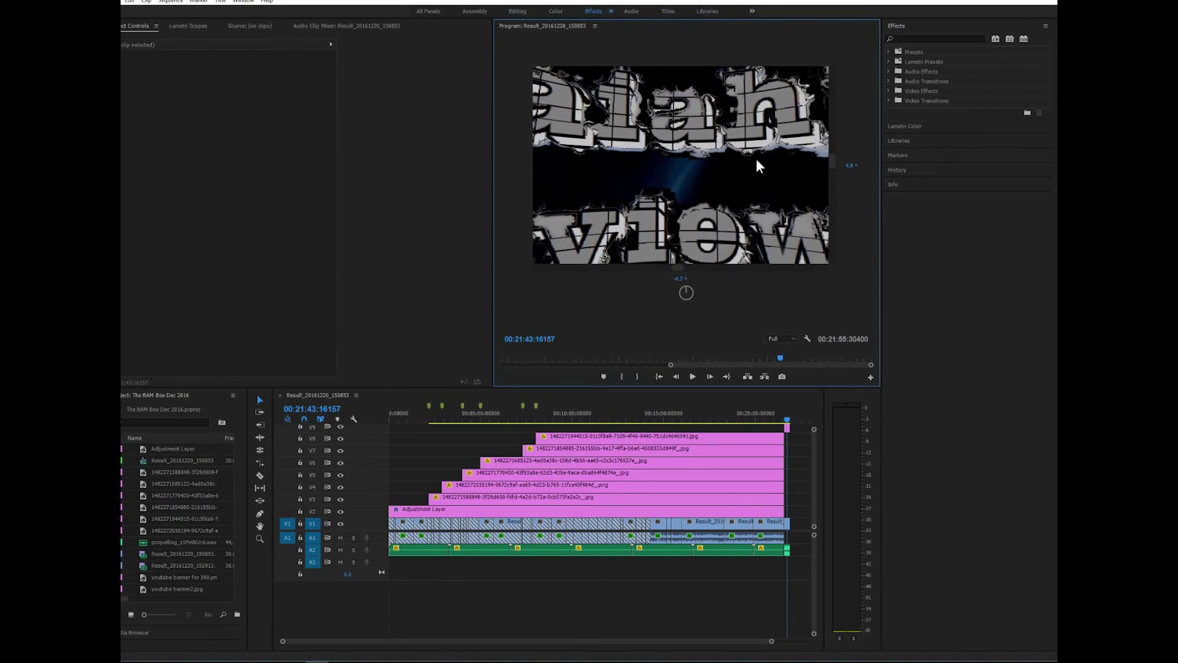
right_click(671, 153)
mouse_move(720, 453)
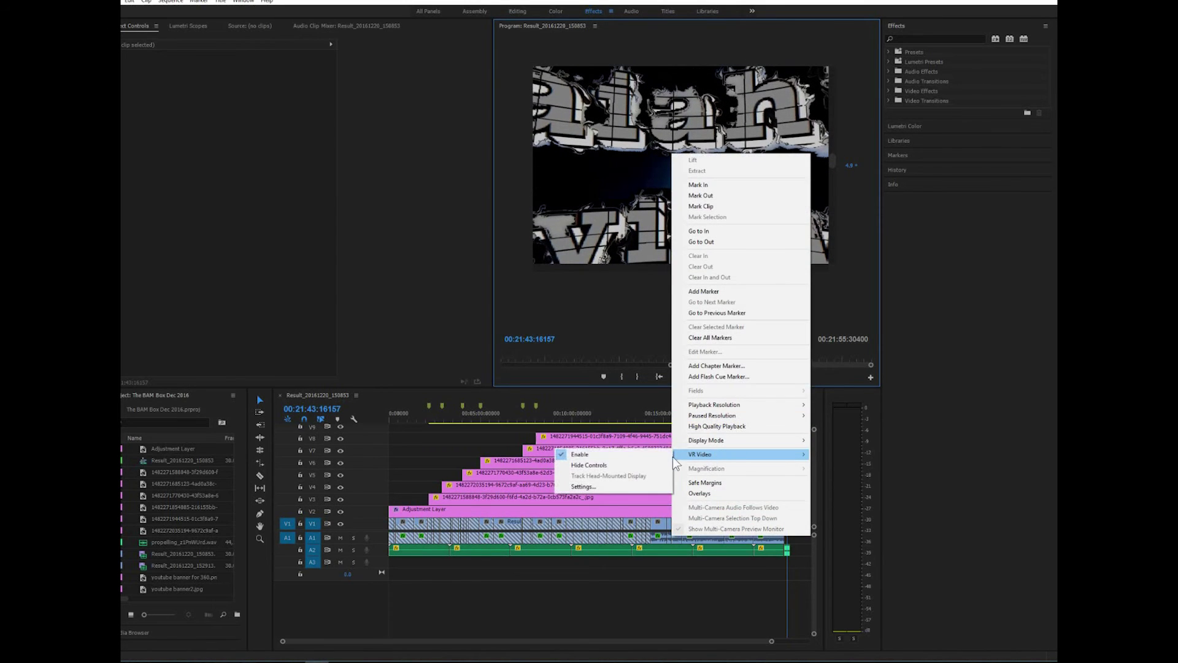
click(660, 456)
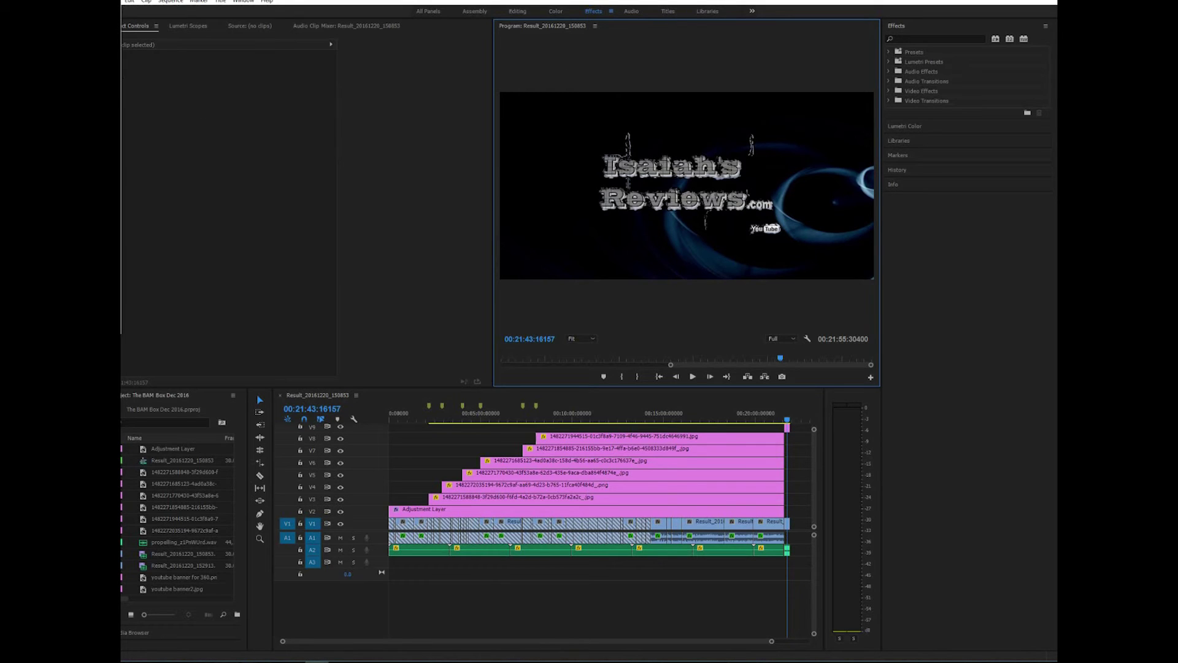
Open Export Settings for the Entire Sequence with the Match Source - High bitrate H.264 preset.
key(ctrl+m)
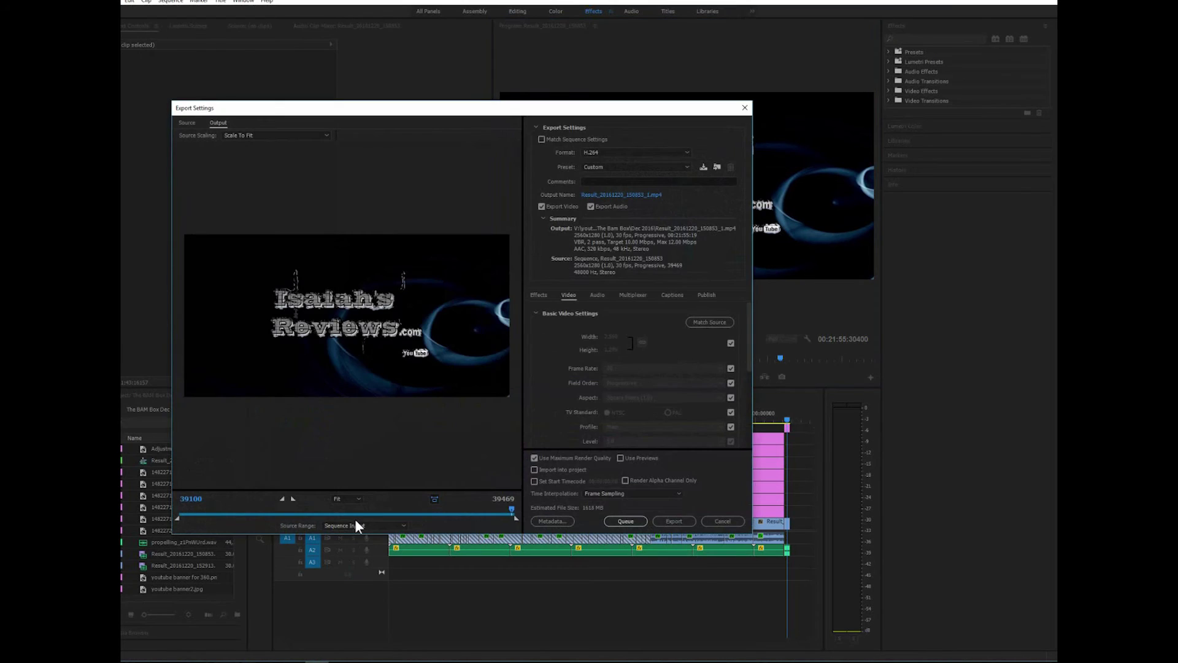
click(355, 524)
click(353, 537)
click(599, 167)
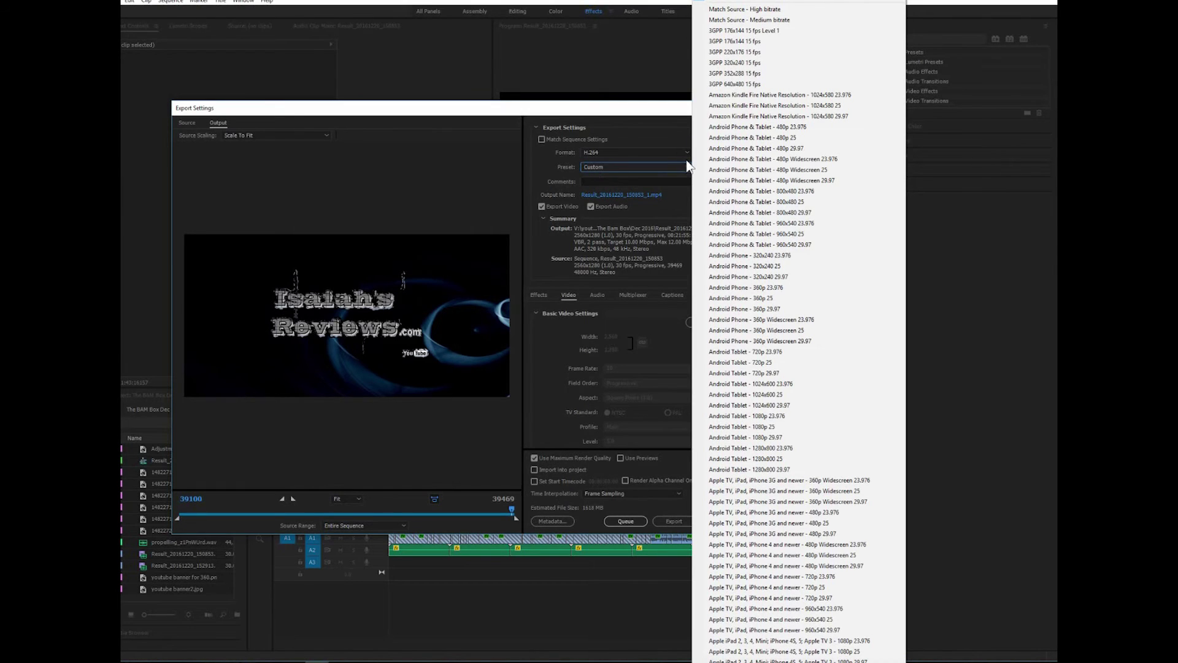
click(745, 10)
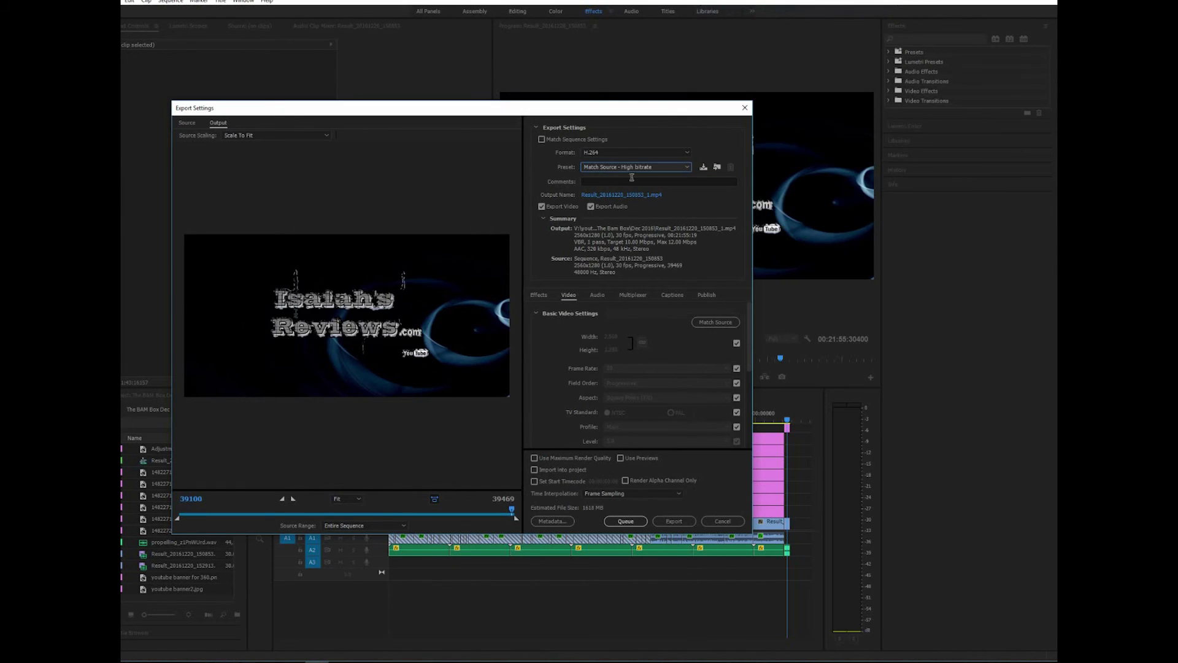
scroll(547, 377, down, 5)
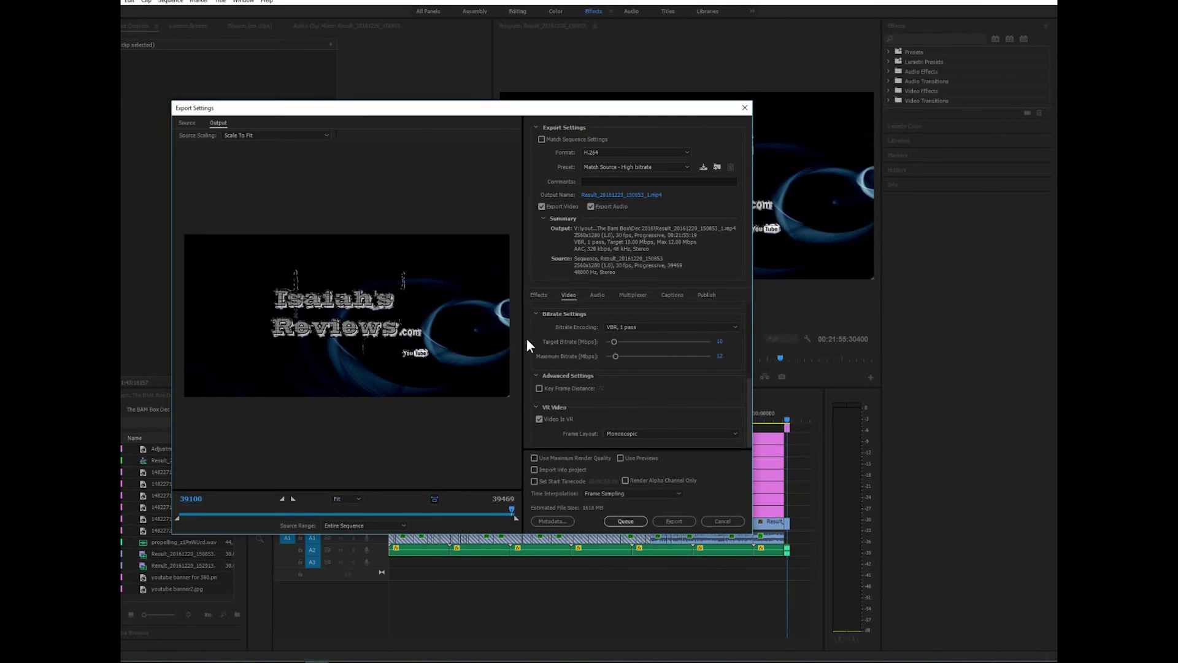
scroll(546, 345, up, 2)
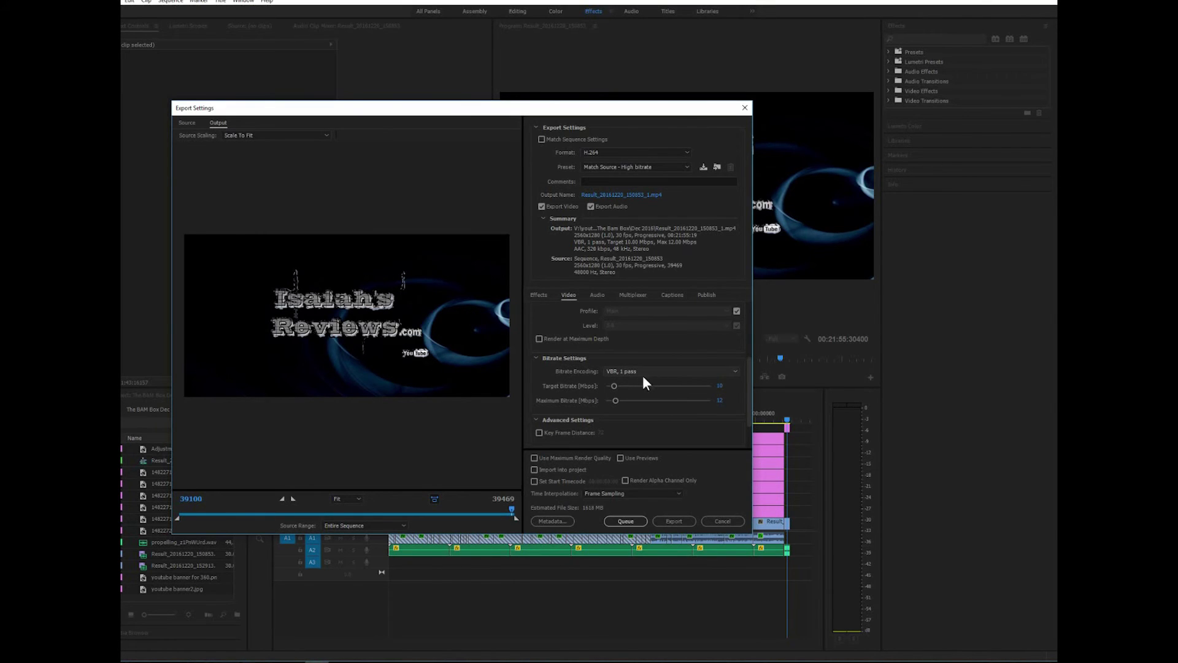
Confirm VBR, 1 pass bitrate encoding and a Monoscopic VR frame layout, then cancel the export settings.
click(623, 375)
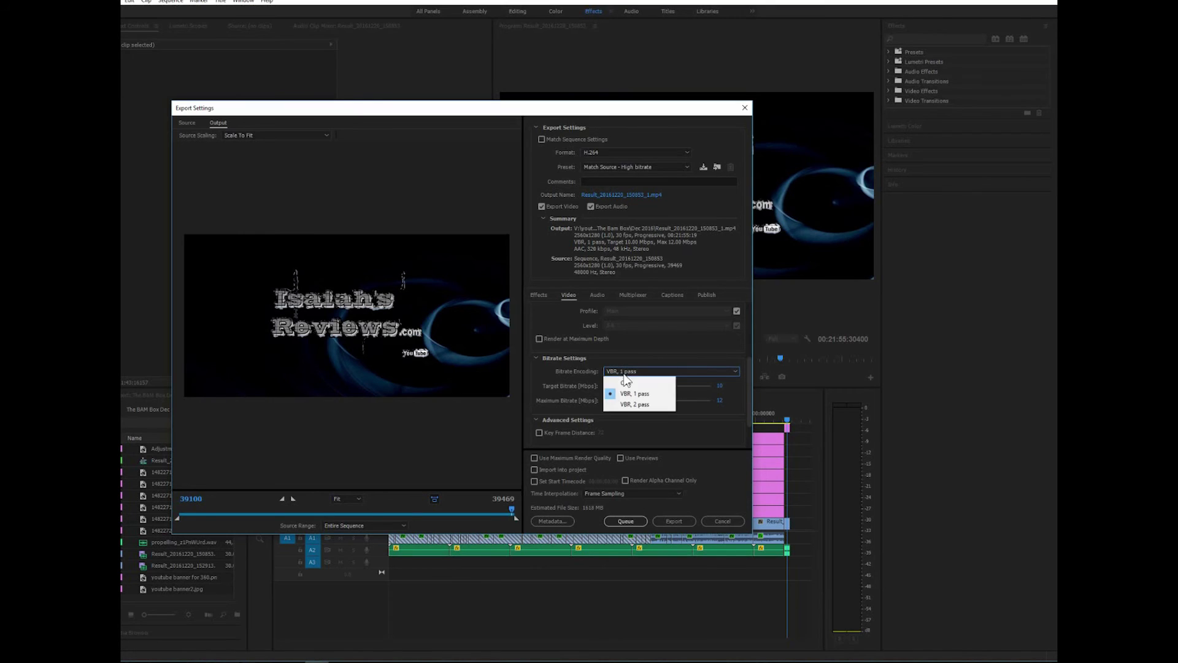
click(549, 371)
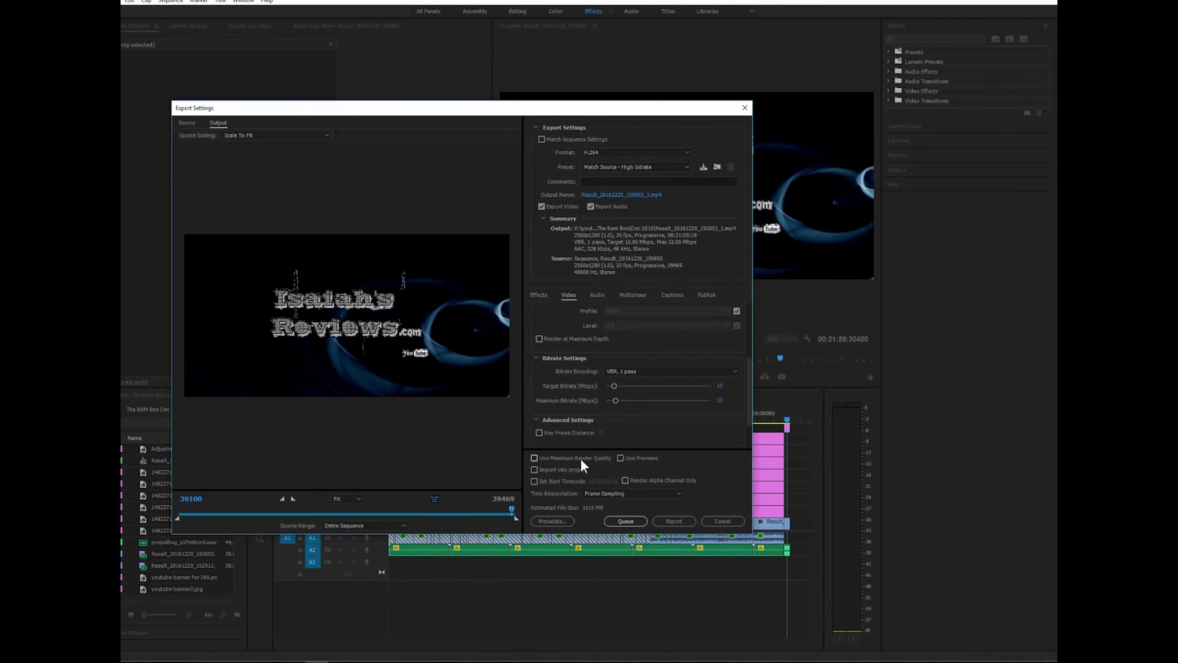
scroll(550, 378, down, 2)
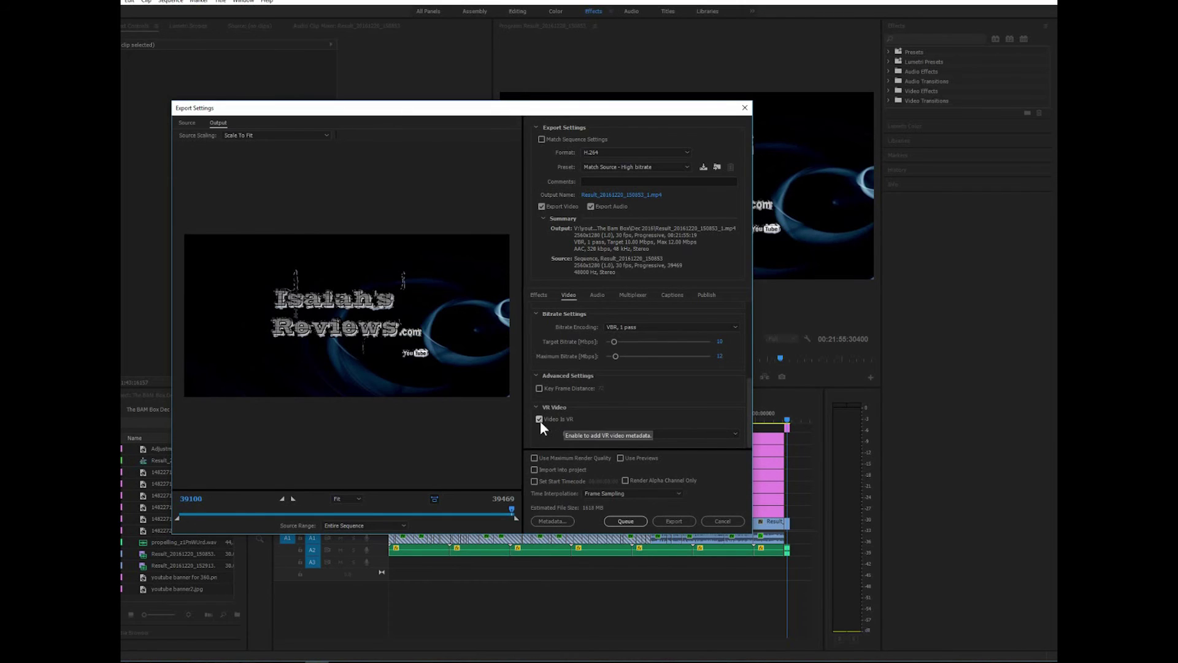
click(635, 434)
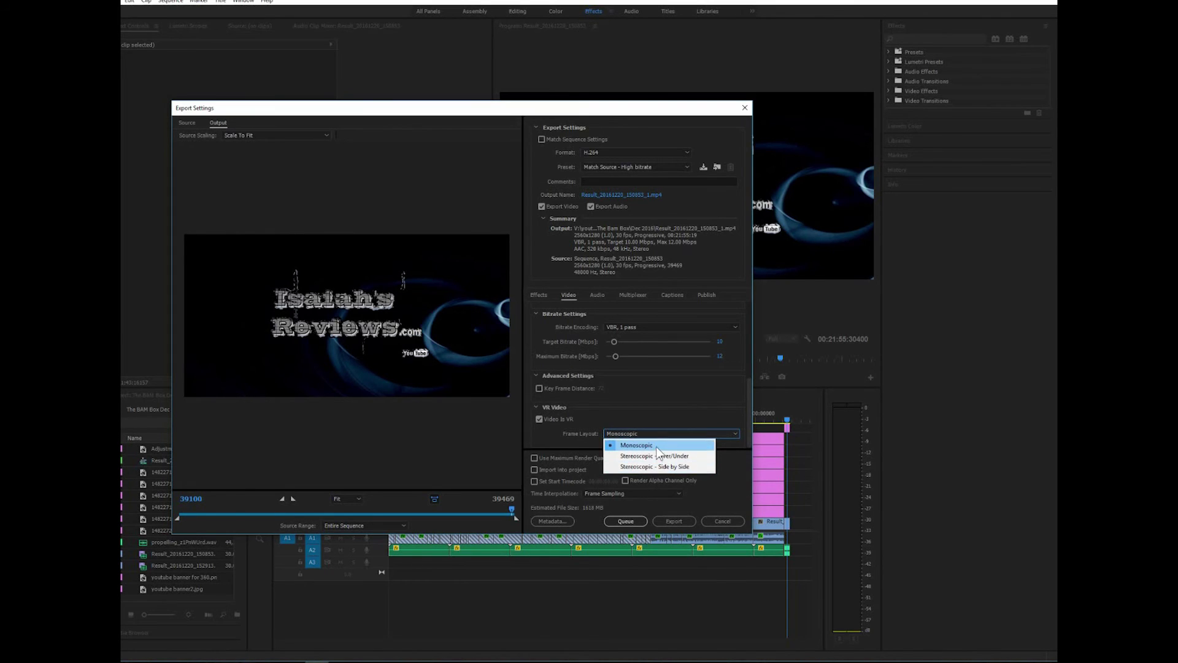
click(655, 445)
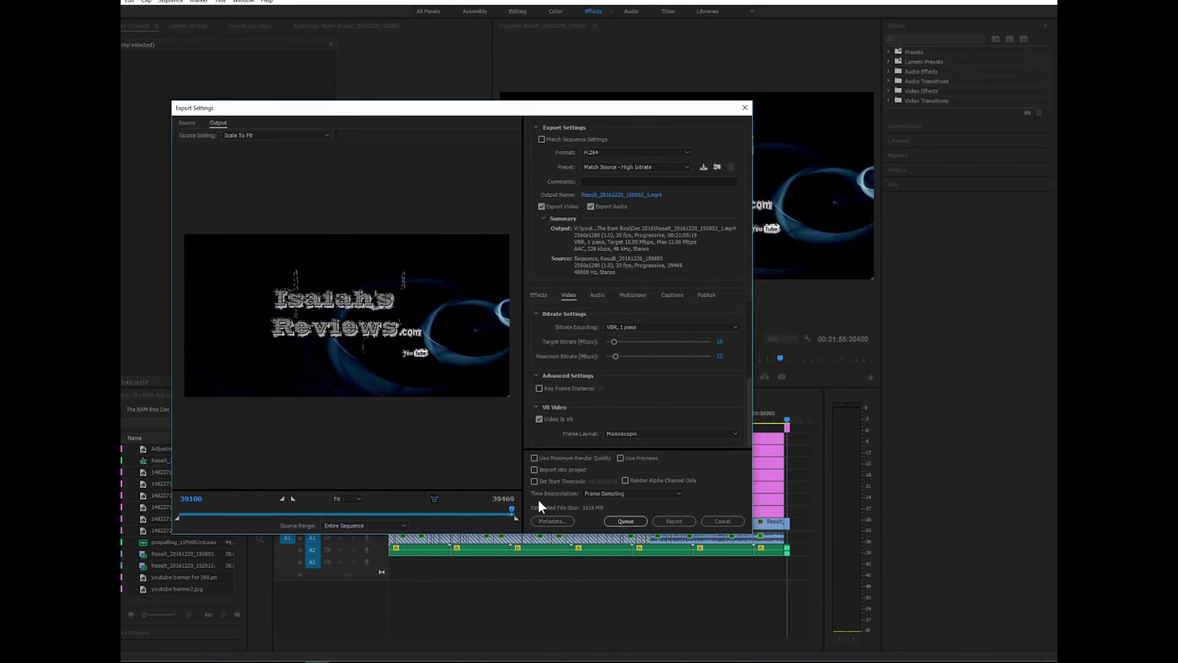
click(733, 521)
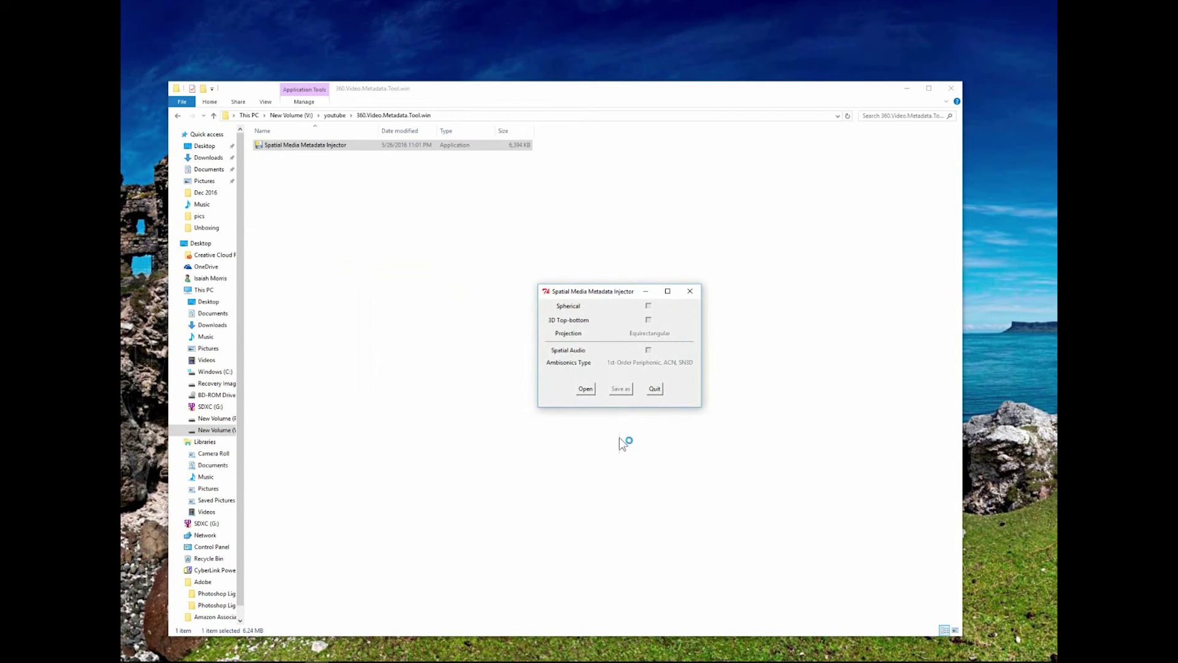
Load The BAM Box Dec 2016.mp4 from the Dec 2016 folder into the metadata injector.
click(585, 389)
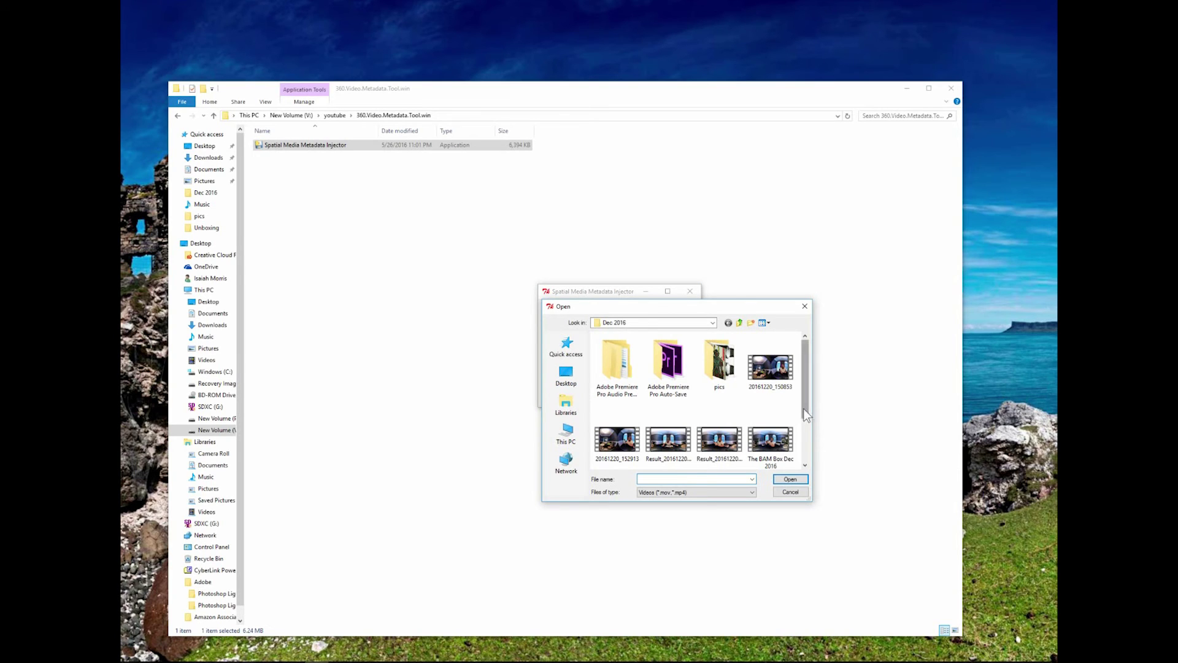
drag(805, 407, 809, 421)
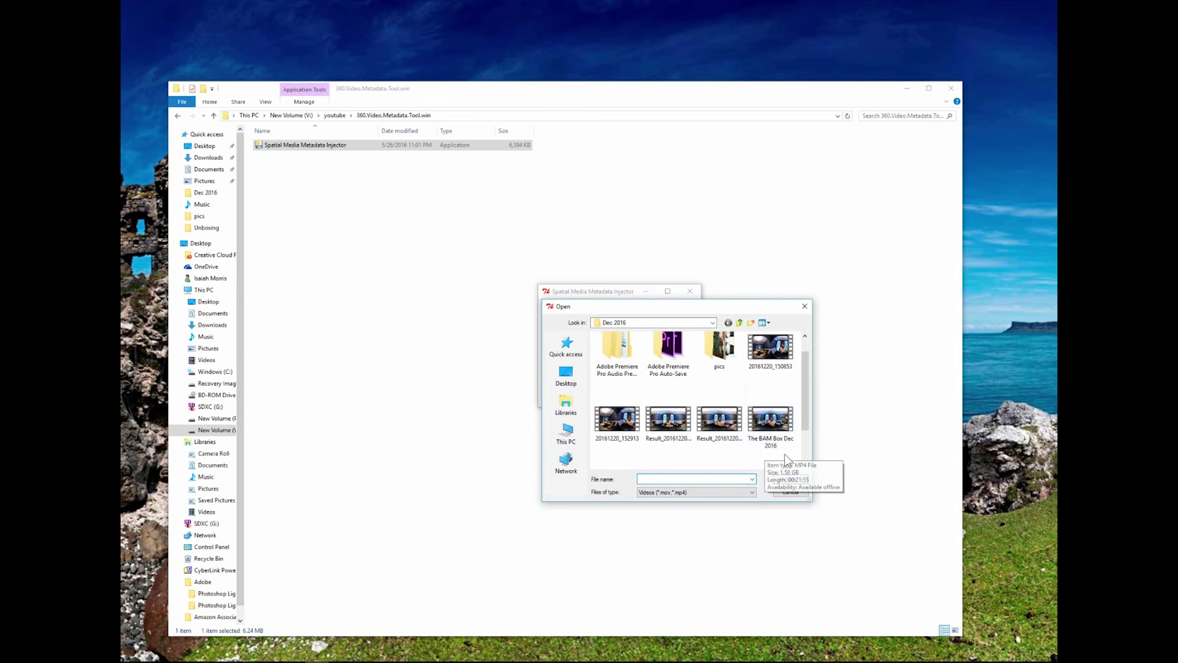
click(771, 437)
double_click(771, 436)
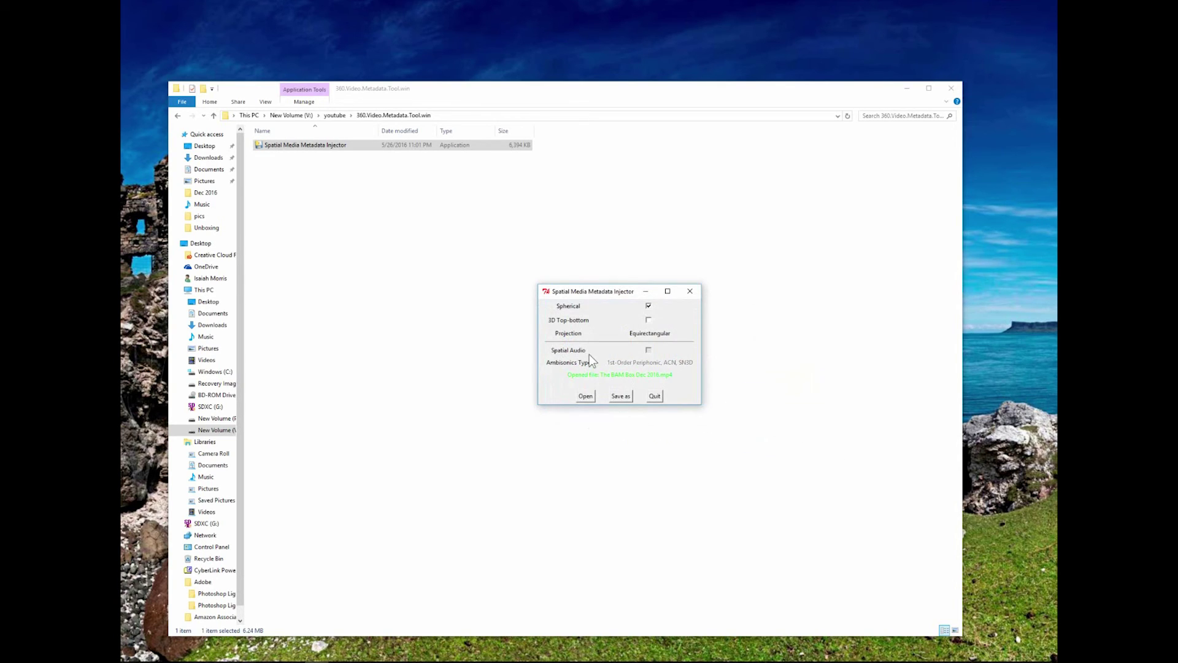
Save as The BAM Box Dec 2016_injected.mp4, replacing the existing file, then quit the injector.
click(624, 398)
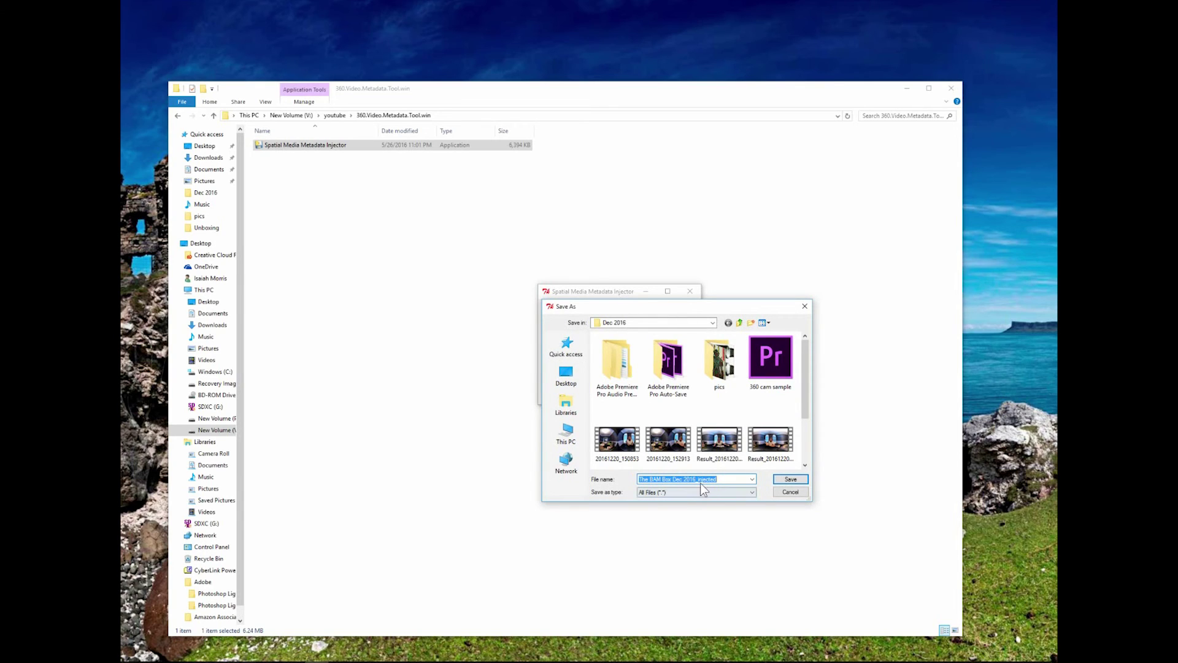
click(792, 480)
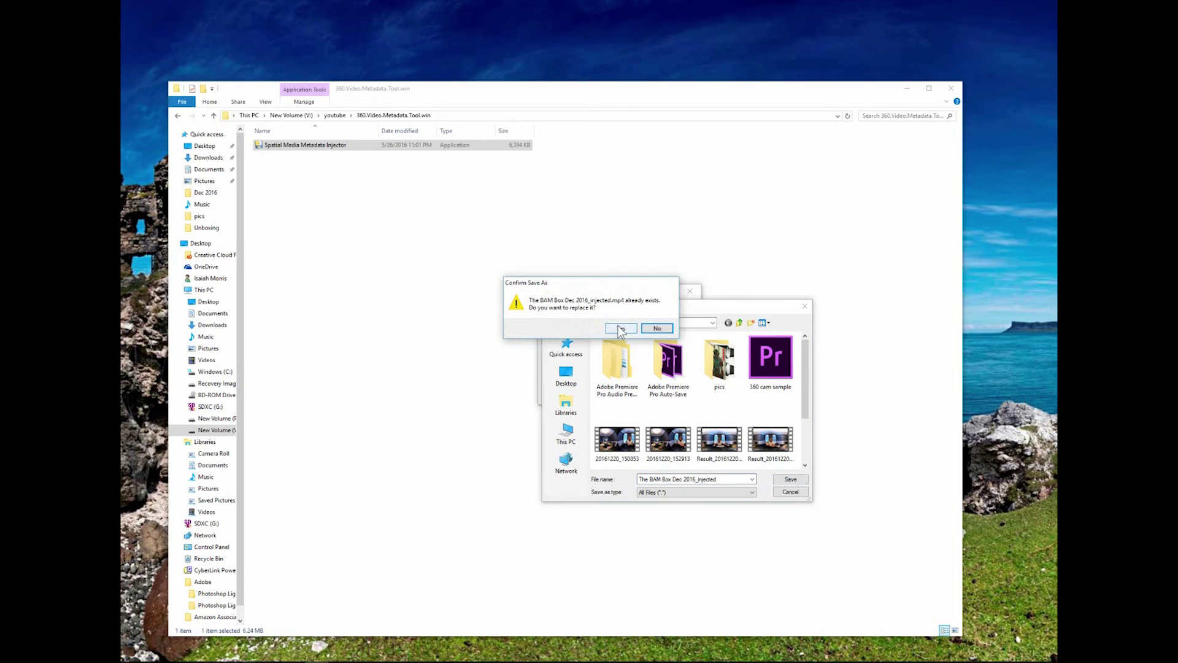
click(621, 329)
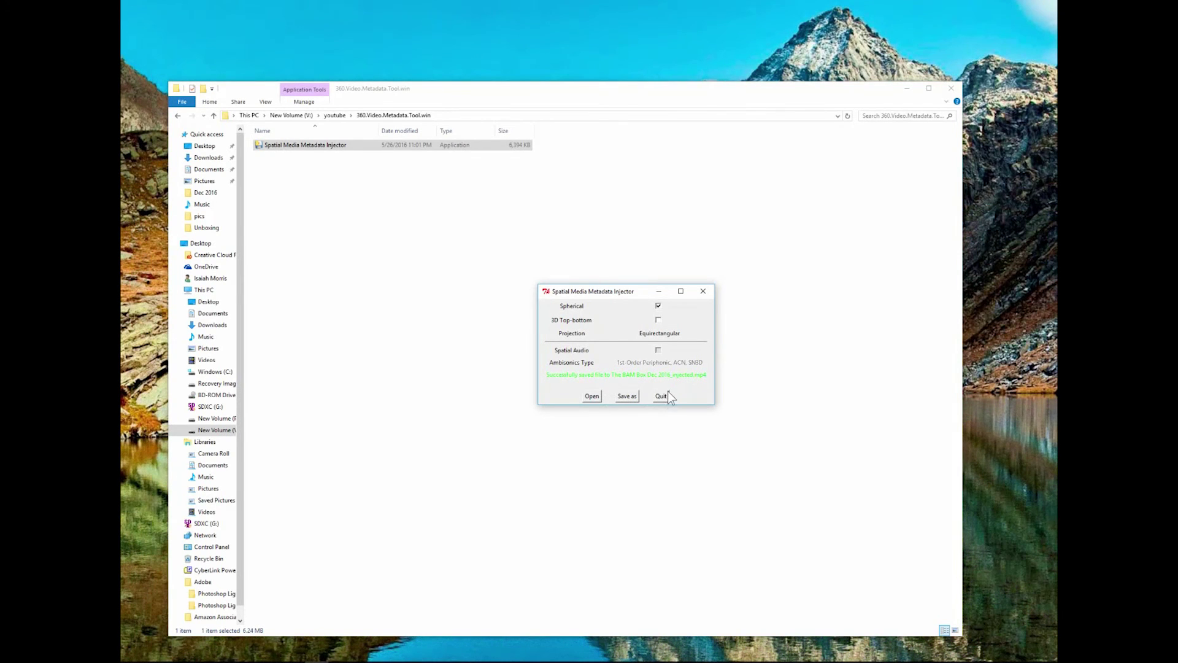
click(661, 396)
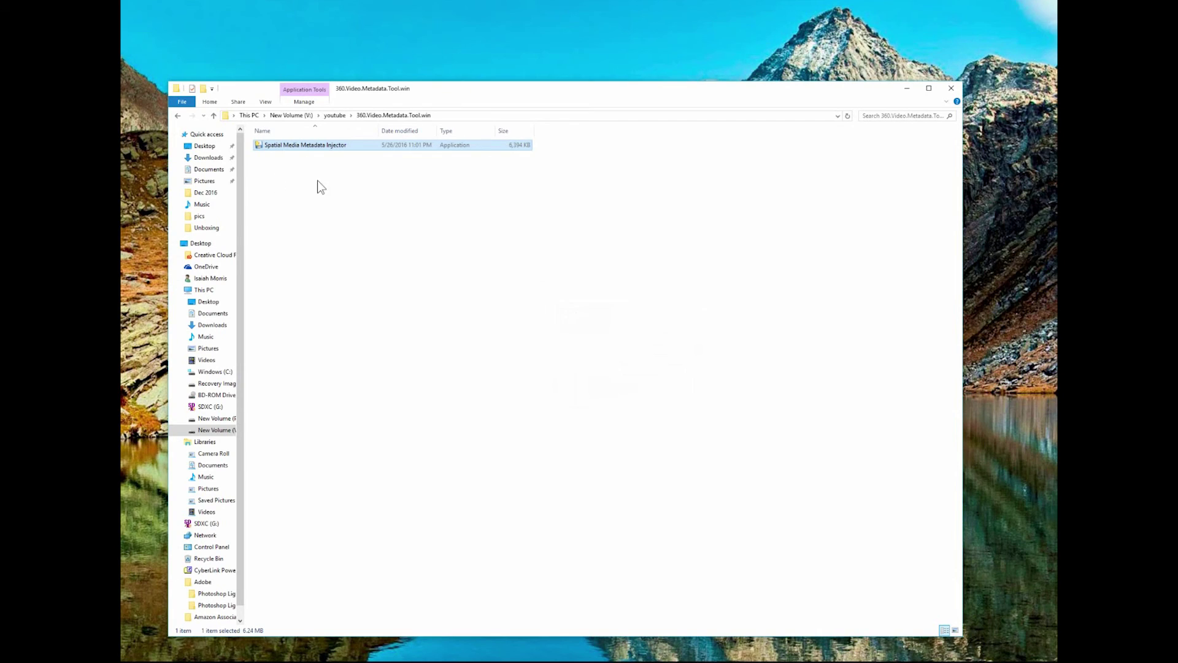